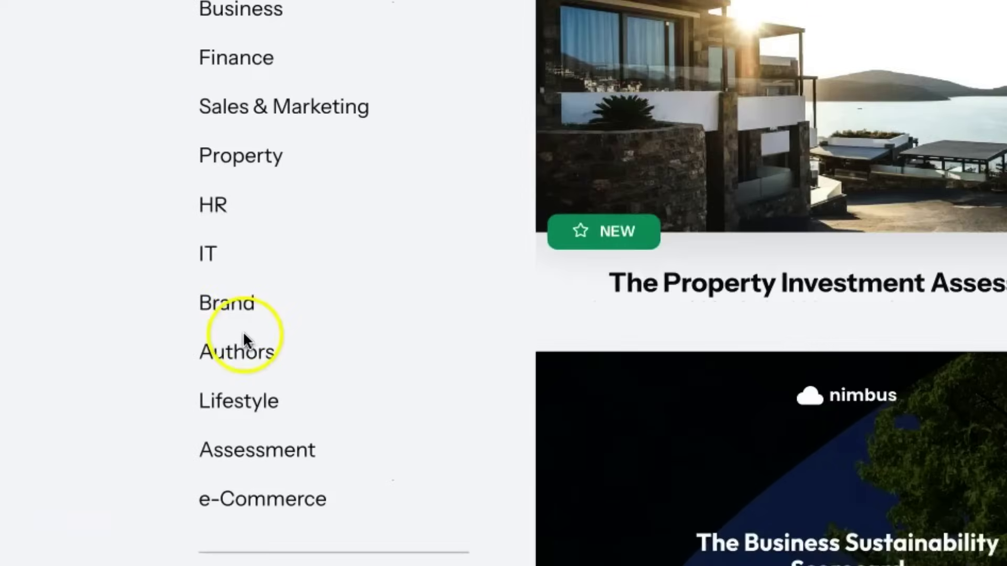
# - Browse the newest scorecard templates in the template gallery
pyautogui.scroll(-5, 241, 333)
pyautogui.scroll(3, 231, 169)
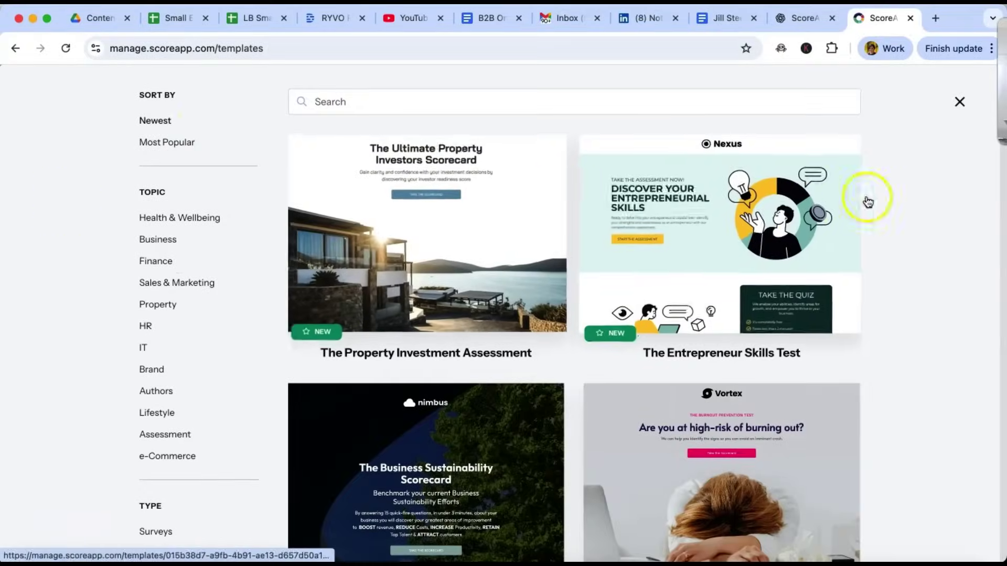
pyautogui.scroll(-5, 532, 319)
pyautogui.scroll(-7, 536, 326)
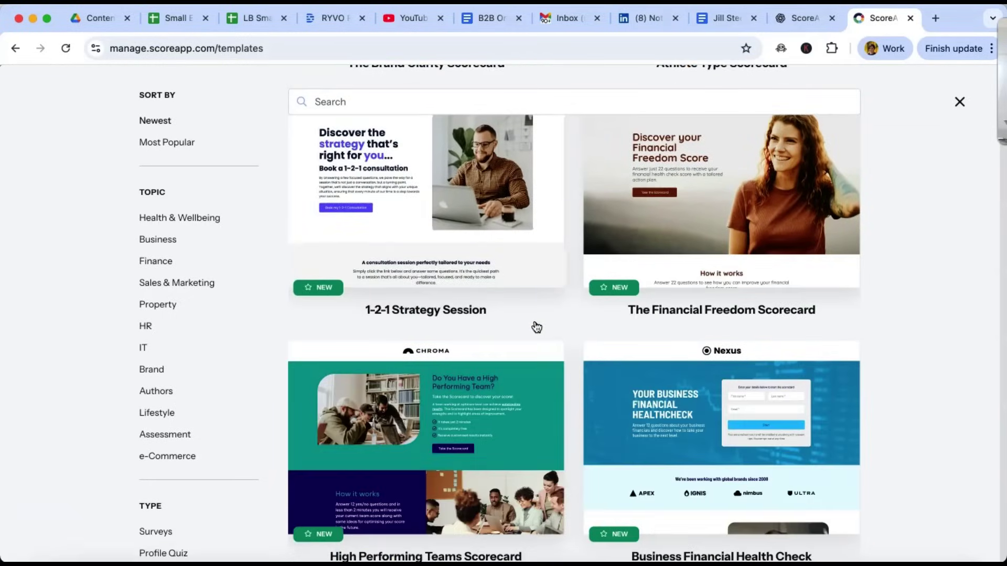
pyautogui.scroll(-4, 536, 326)
pyautogui.scroll(-3, 536, 328)
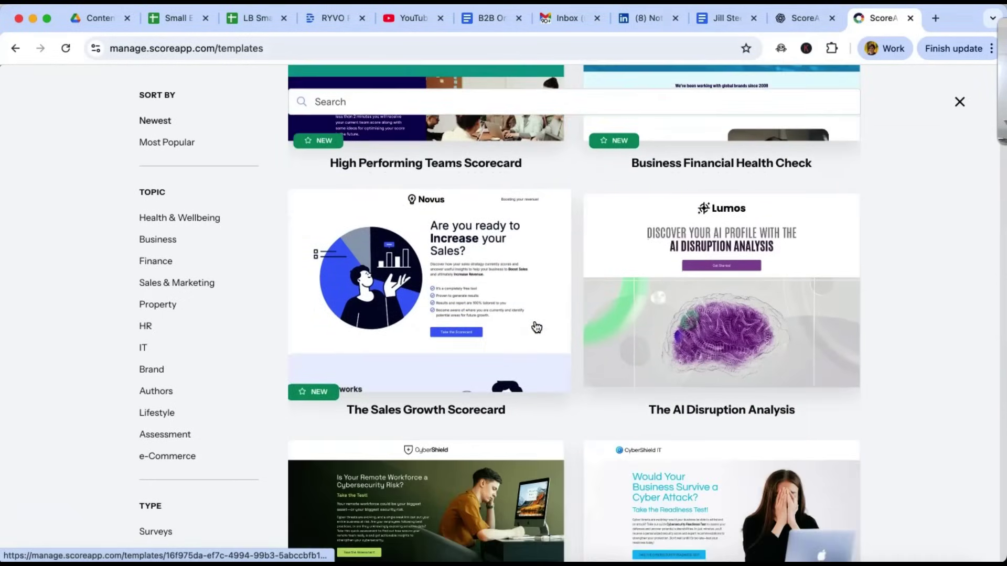
pyautogui.click(549, 448)
pyautogui.scroll(-8, 549, 448)
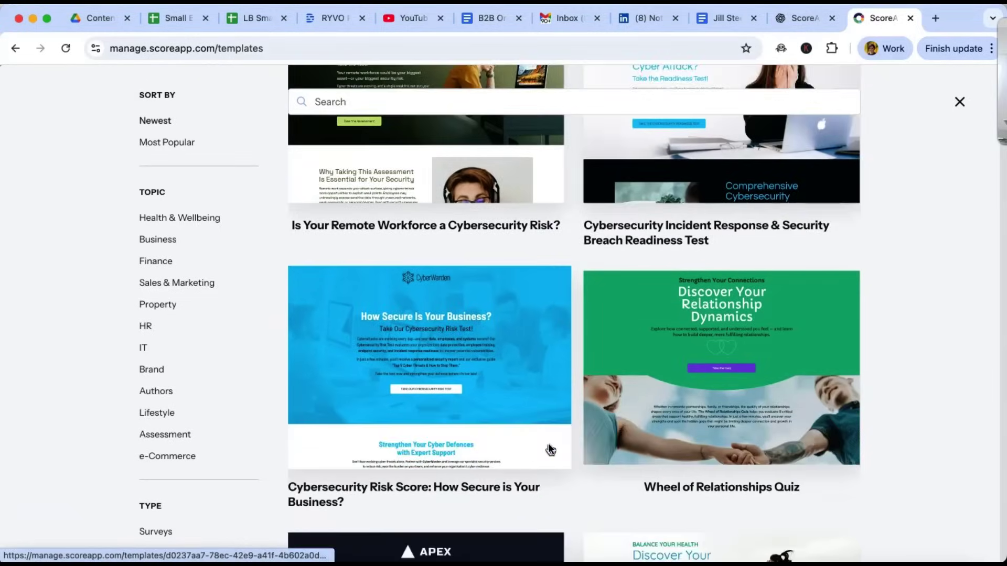
pyautogui.scroll(-2, 549, 448)
# - Filter the templates by Sales & Marketing and create a scorecard from The Brand Clarity Scorecard template
pyautogui.click(169, 284)
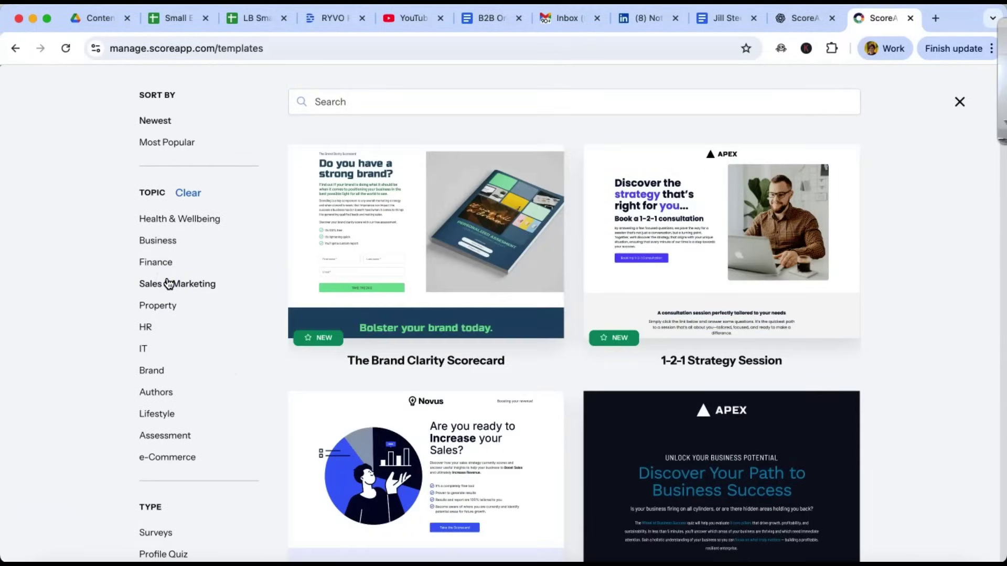
pyautogui.click(459, 255)
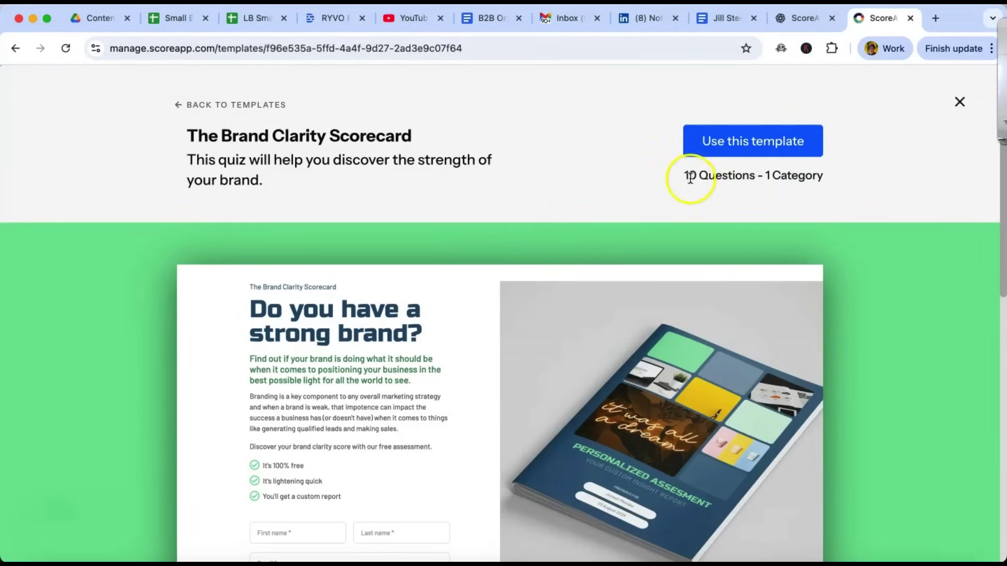
pyautogui.scroll(-10, 600, 241)
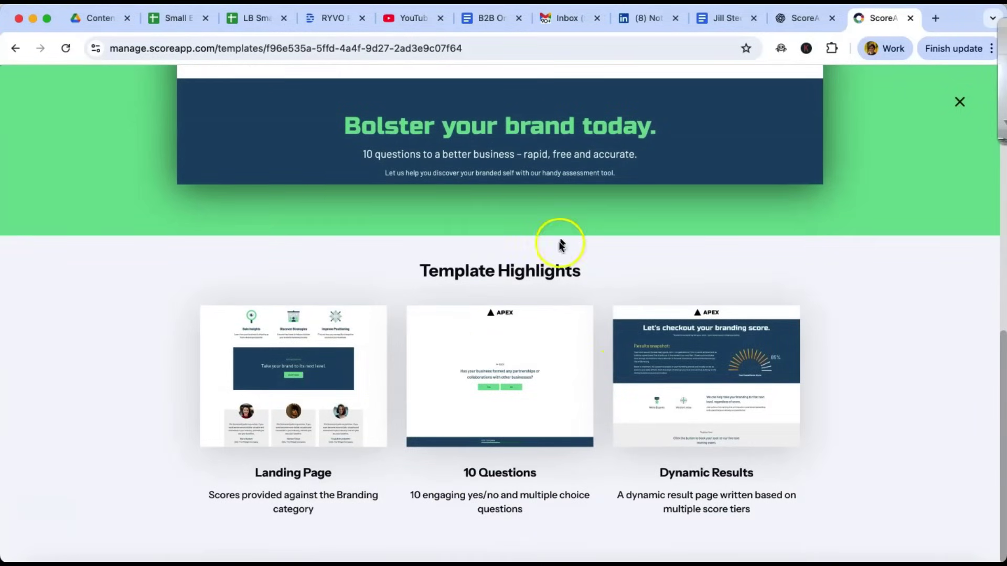
pyautogui.scroll(10, 561, 242)
pyautogui.click(737, 135)
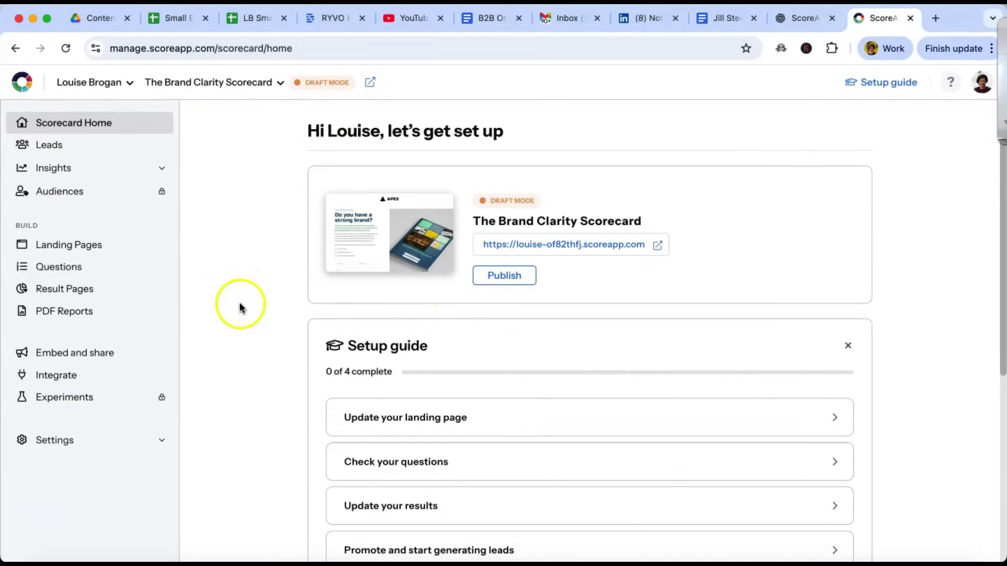
# - Go from the setup guide's landing page task to the landing pages and open Main Landing Page for editing
pyautogui.scroll(-4, 692, 269)
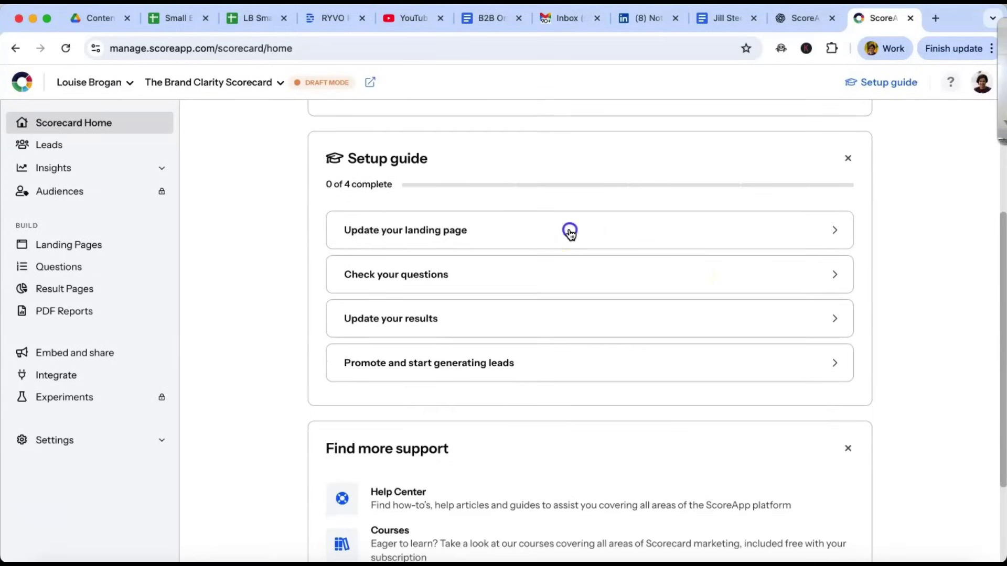
pyautogui.click(569, 231)
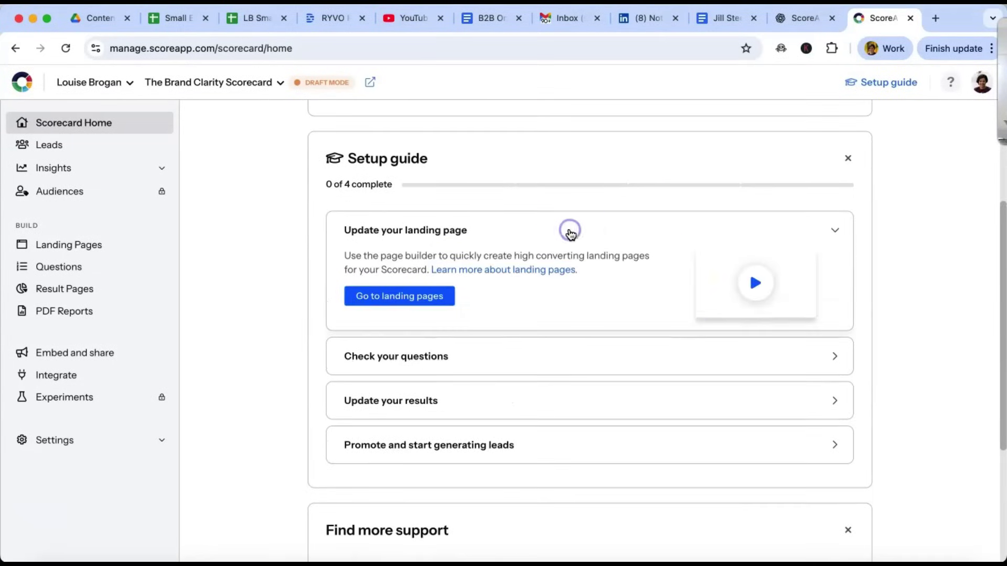
pyautogui.click(390, 297)
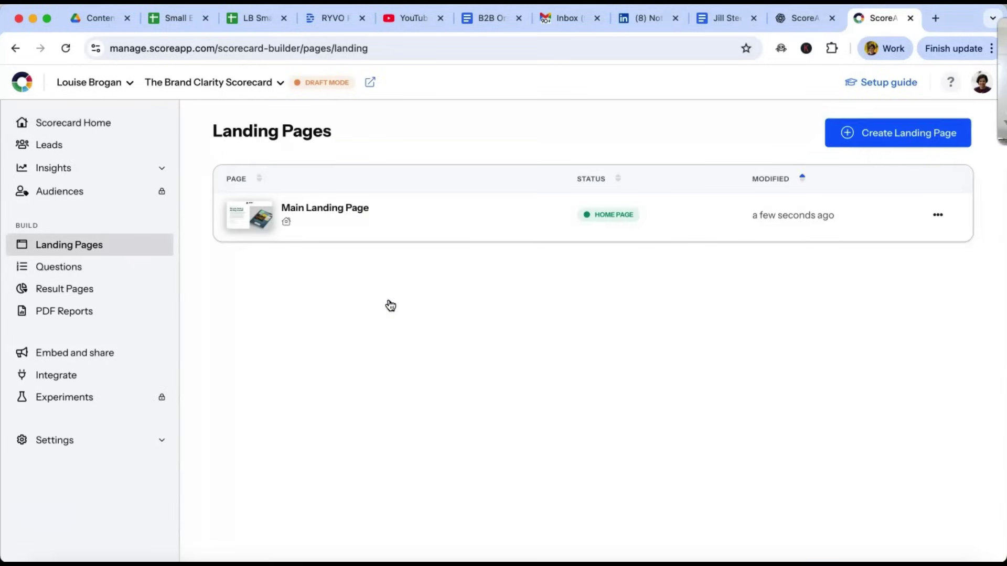
pyautogui.click(372, 414)
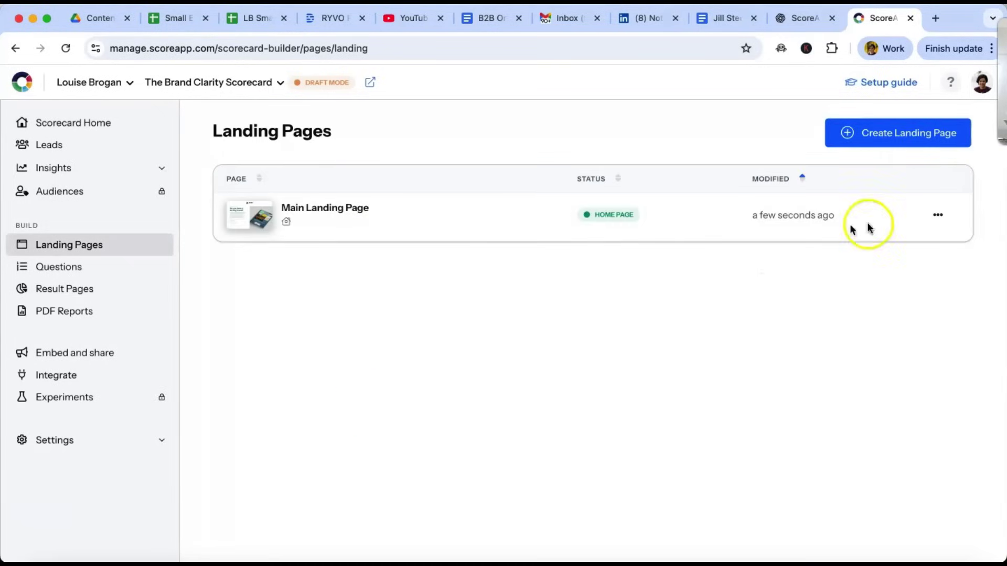
pyautogui.click(346, 212)
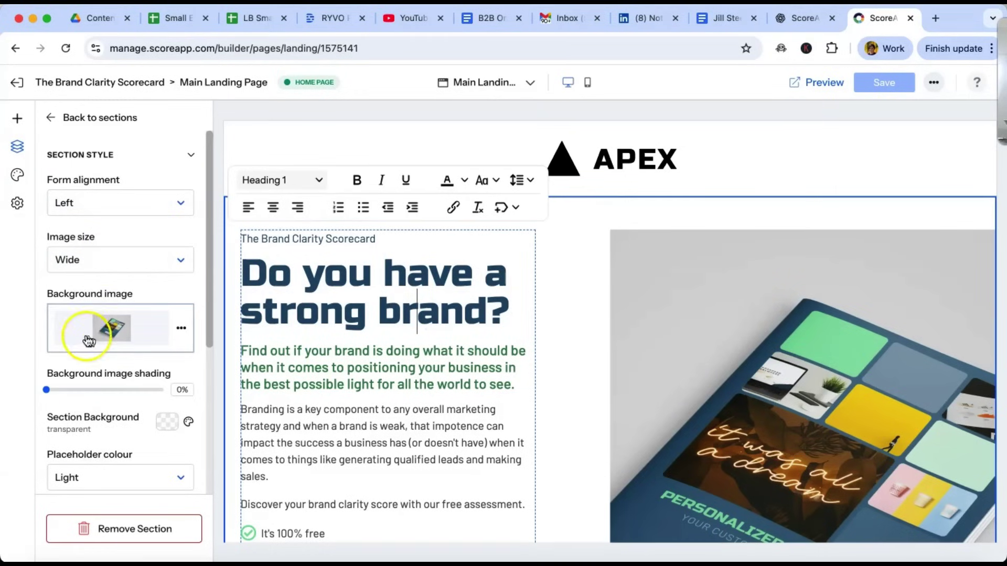
# - Try to select a new background image for the lead form section beside the "Do you have a strong brand?" heading
pyautogui.scroll(-10, 514, 441)
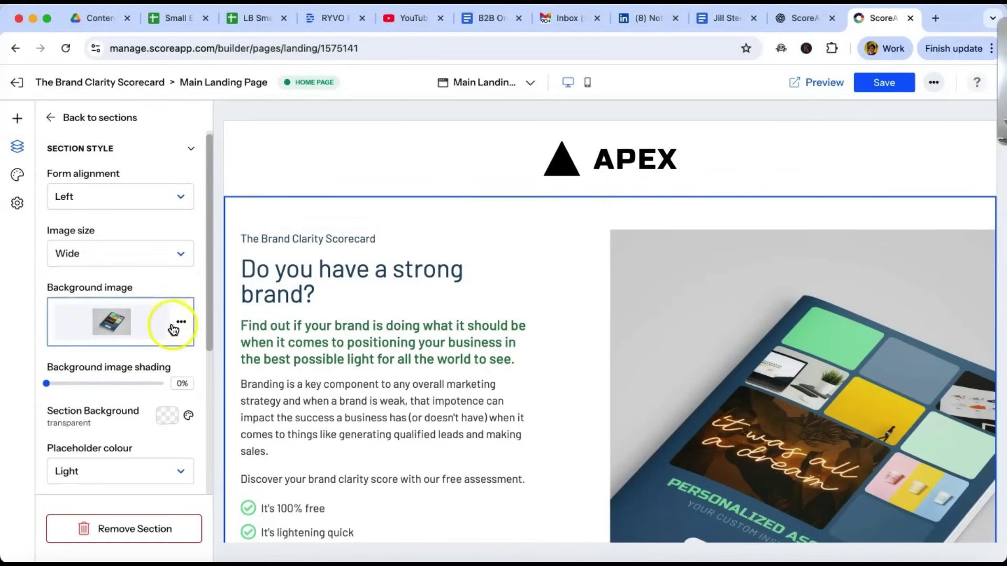
pyautogui.click(180, 323)
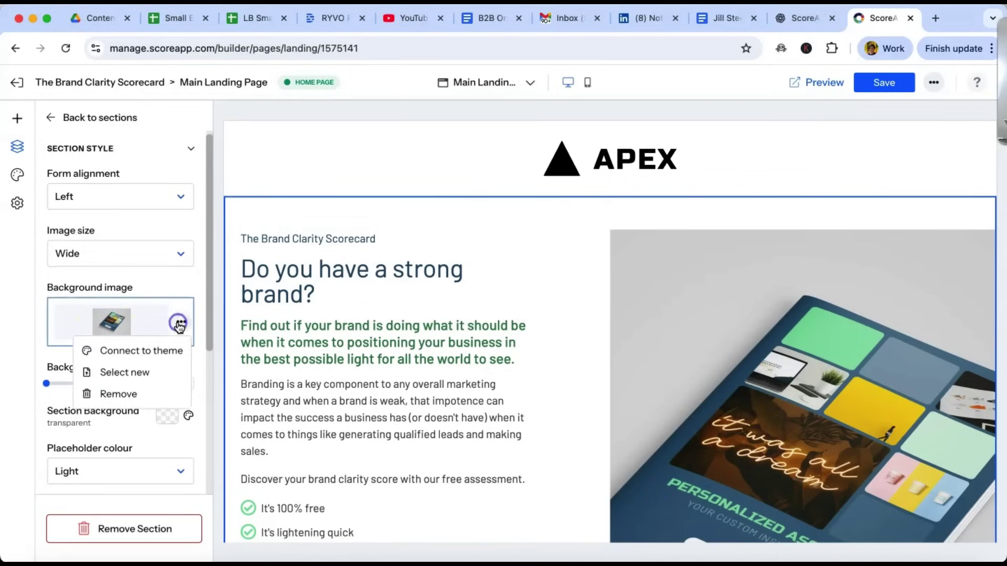
pyautogui.click(122, 374)
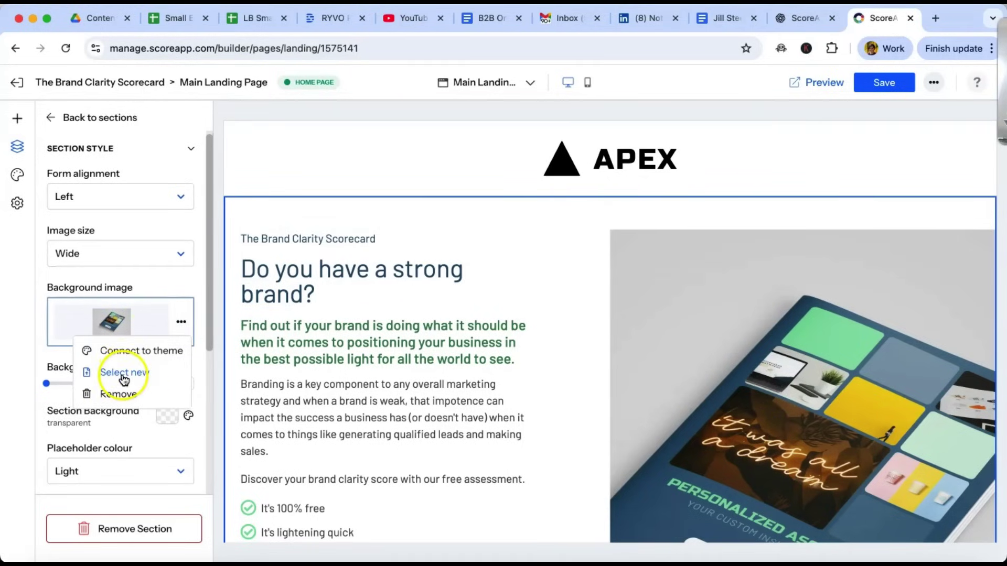
pyautogui.click(729, 142)
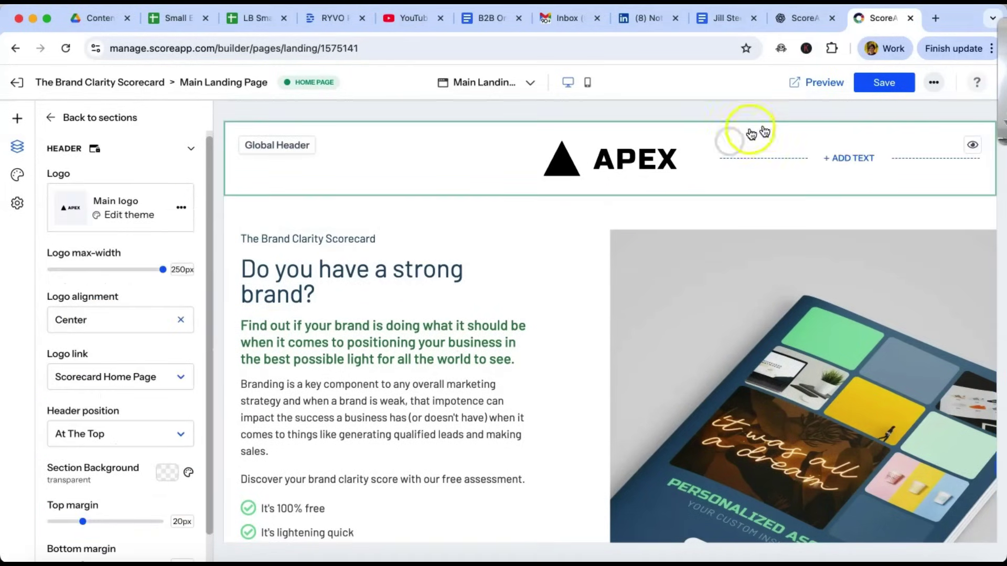
# - Look over the landing page, preview the draft scorecard in a separate tab, and return to the page builder
pyautogui.scroll(-8, 456, 266)
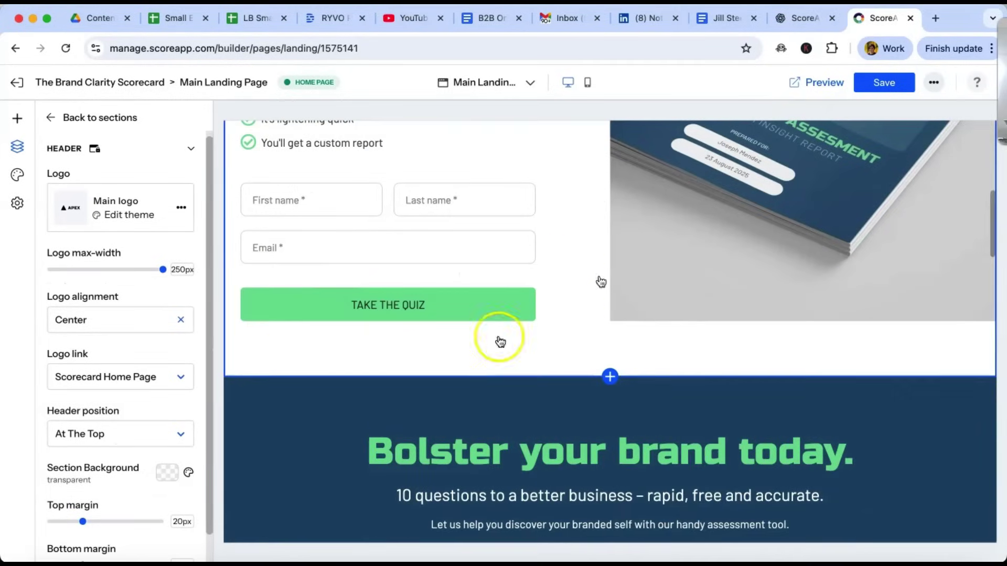
pyautogui.scroll(8, 679, 425)
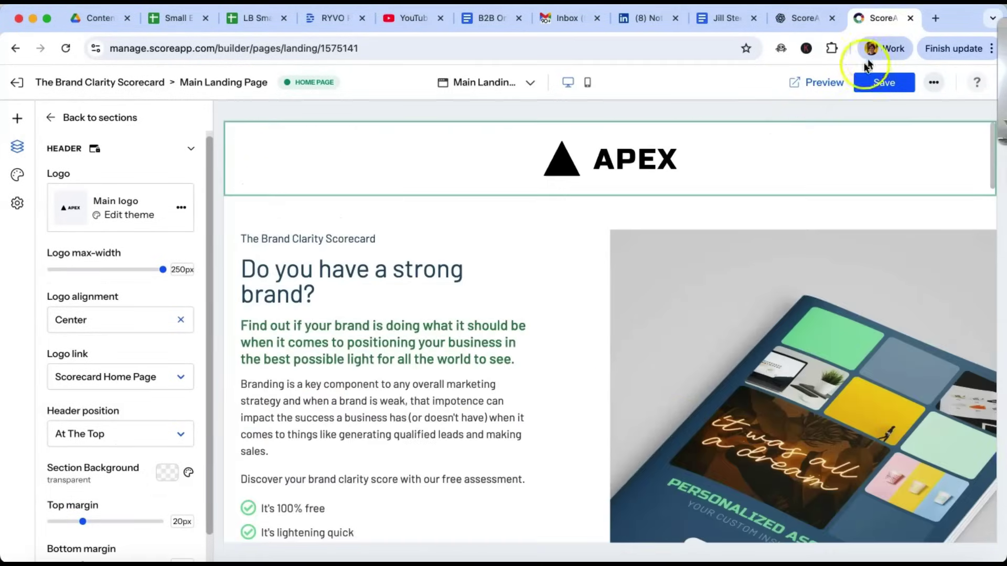
pyautogui.click(825, 84)
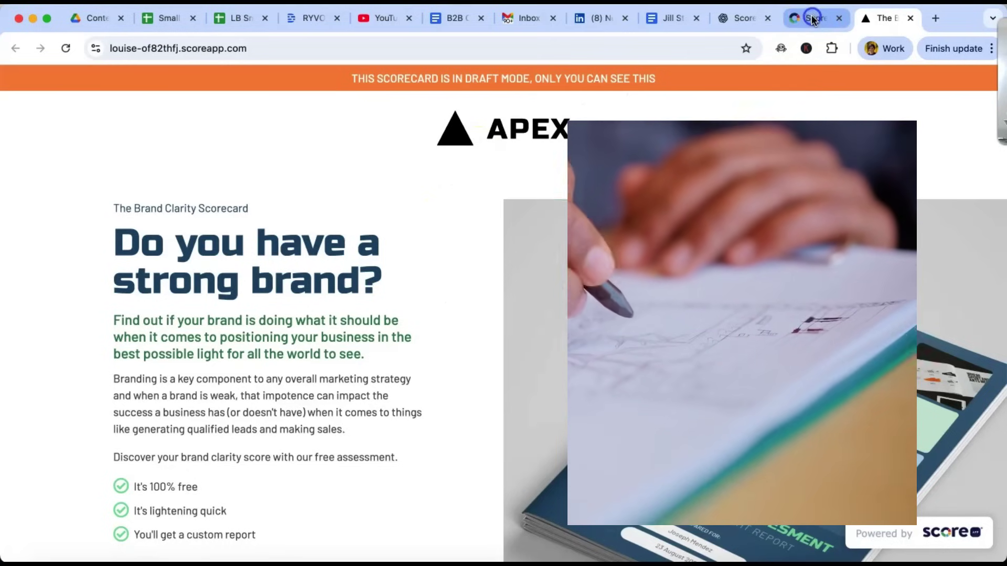
pyautogui.click(812, 19)
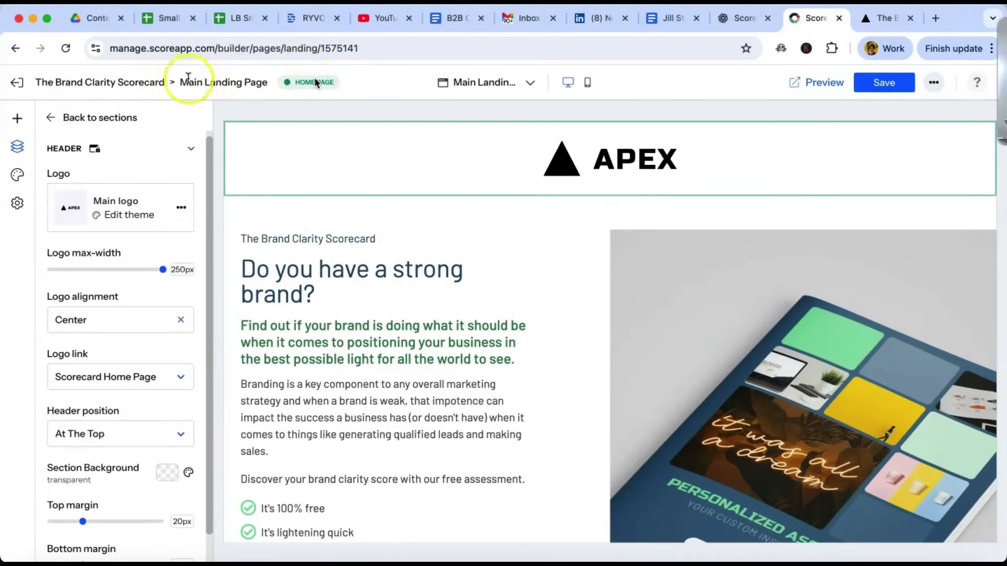
# - Examine the landing page's section list and the settings of the Gain Insights category
pyautogui.click(73, 120)
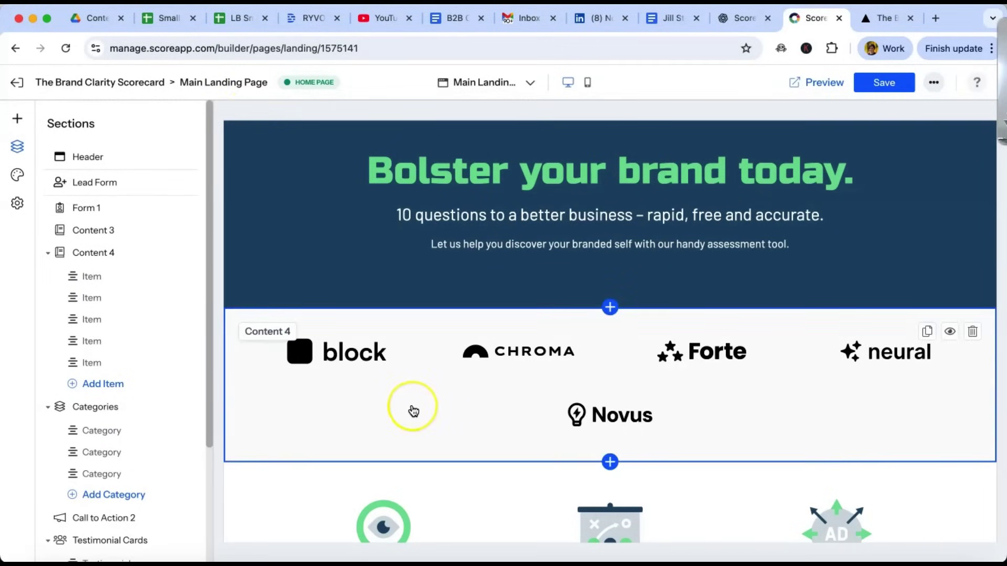
pyautogui.scroll(-3, 413, 410)
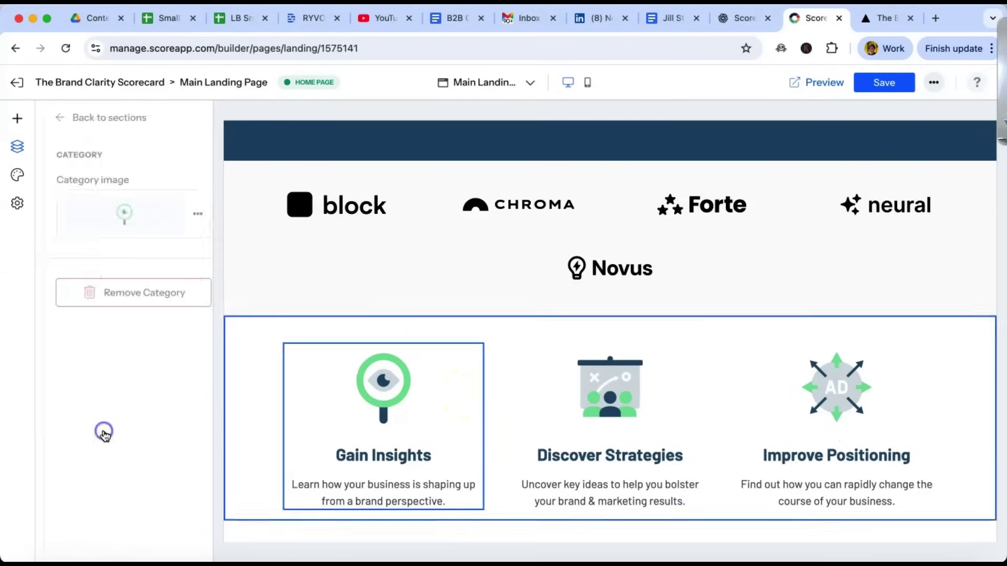
pyautogui.click(104, 431)
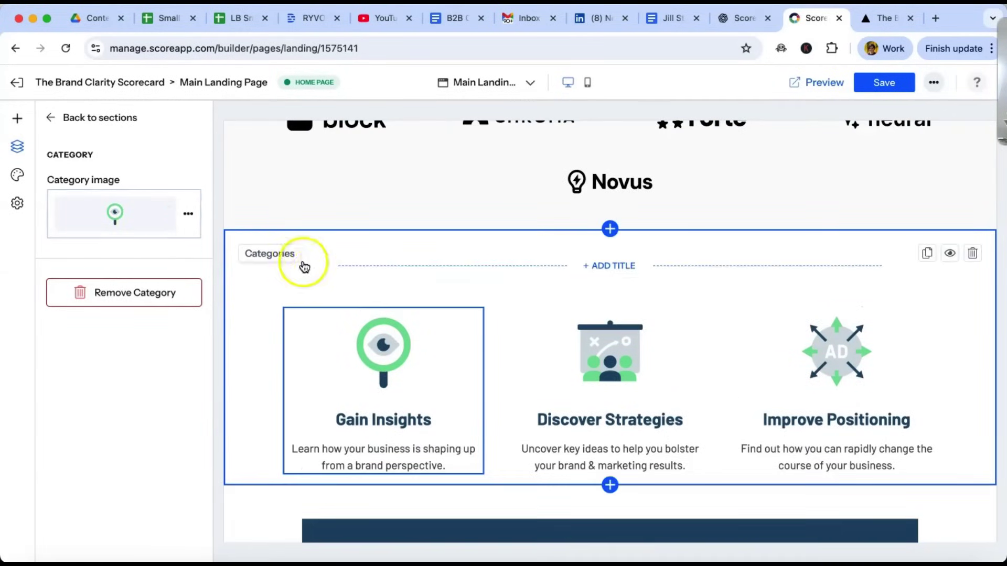
pyautogui.scroll(15, 577, 461)
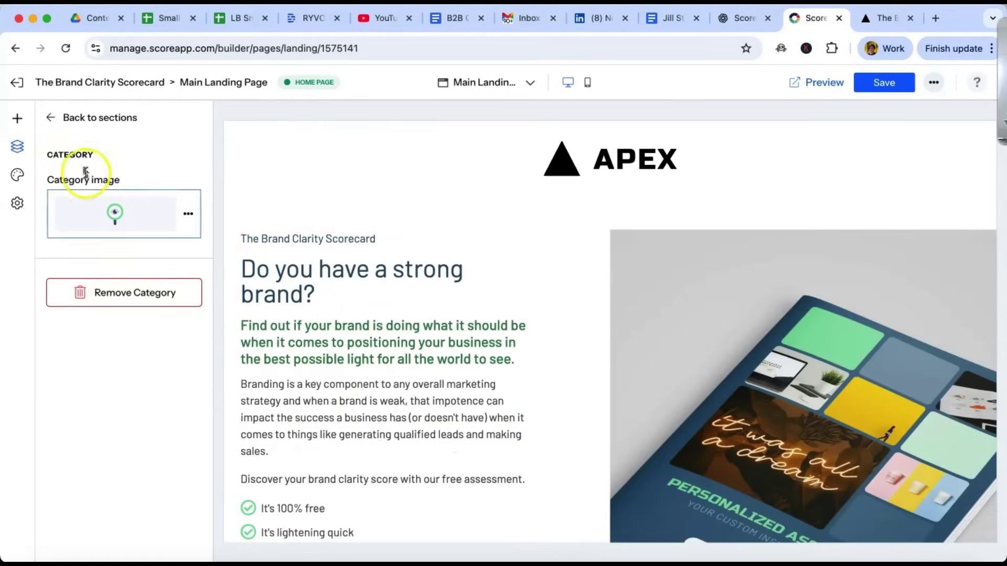
pyautogui.click(55, 116)
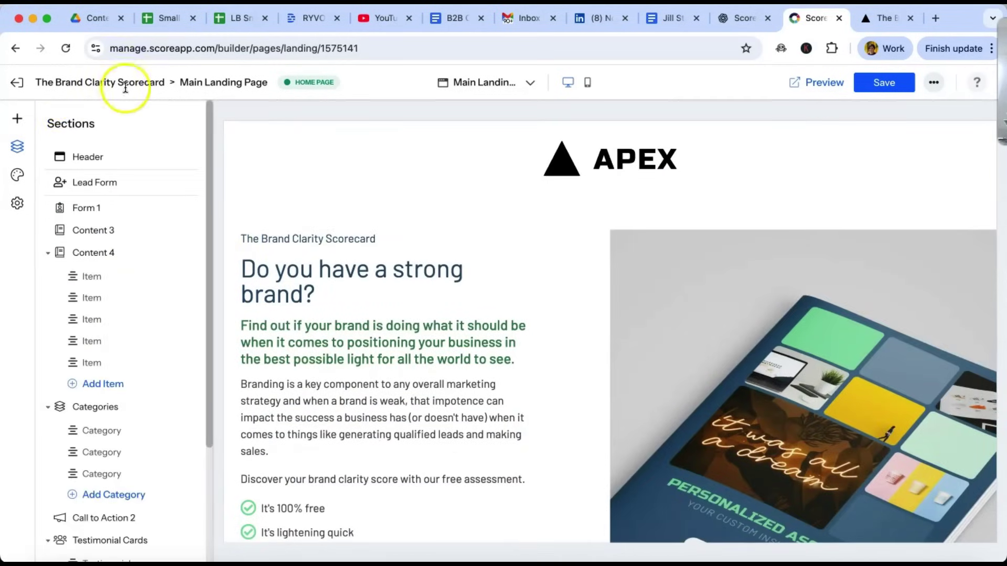
# - Switch the builder to Questions, discarding the unsaved landing page changes, and check the list of available landing pages
pyautogui.click(169, 82)
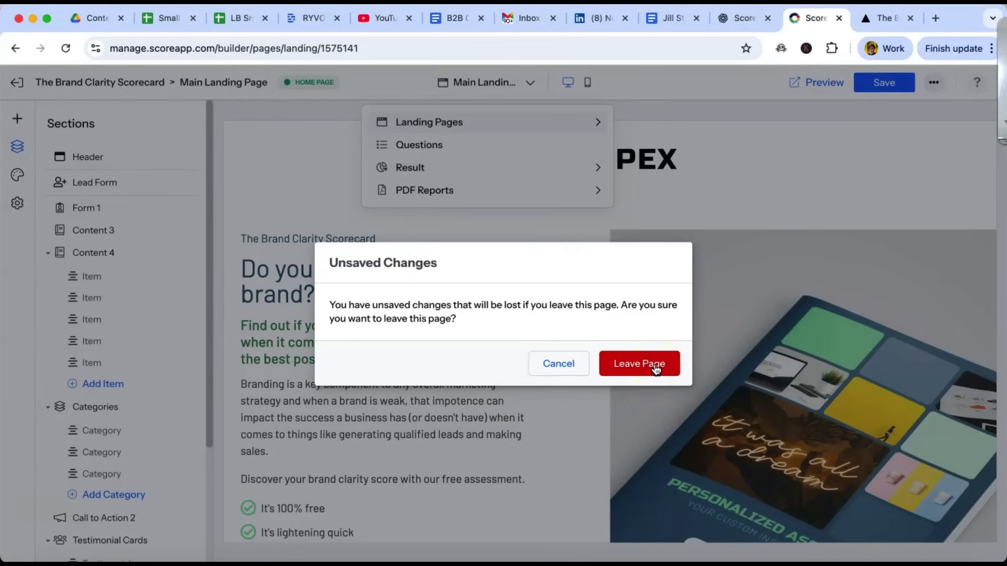
pyautogui.click(655, 367)
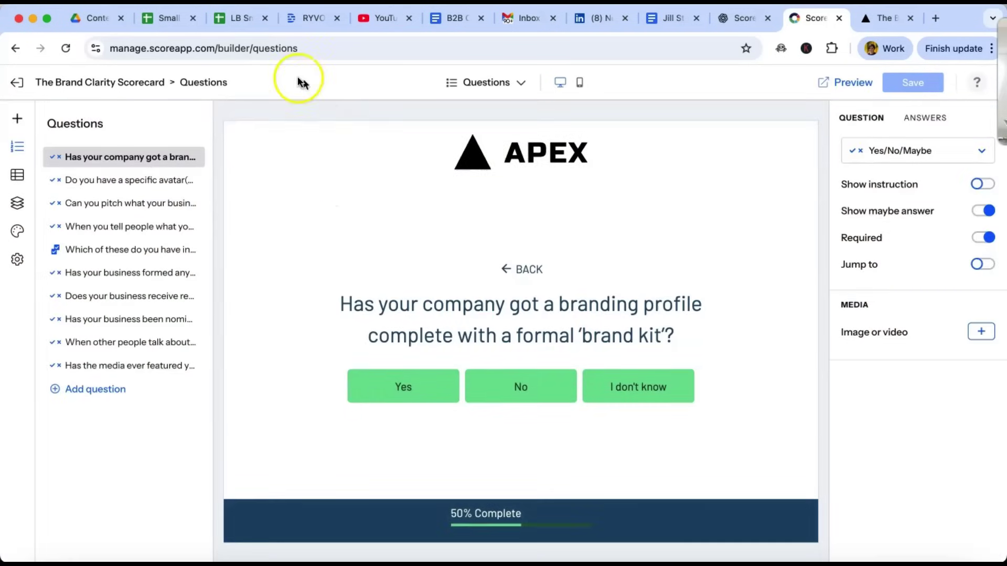
pyautogui.click(521, 83)
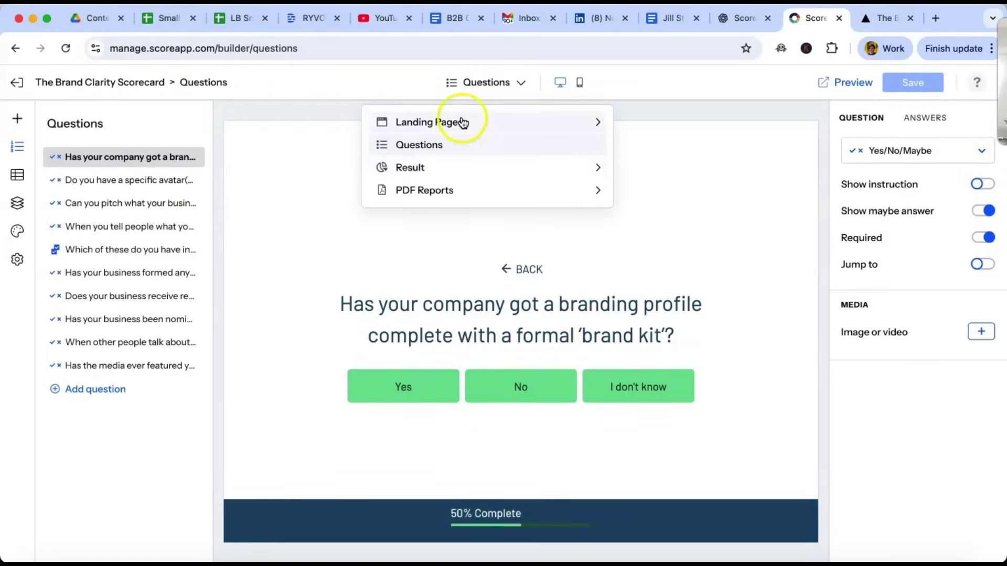
pyautogui.click(597, 123)
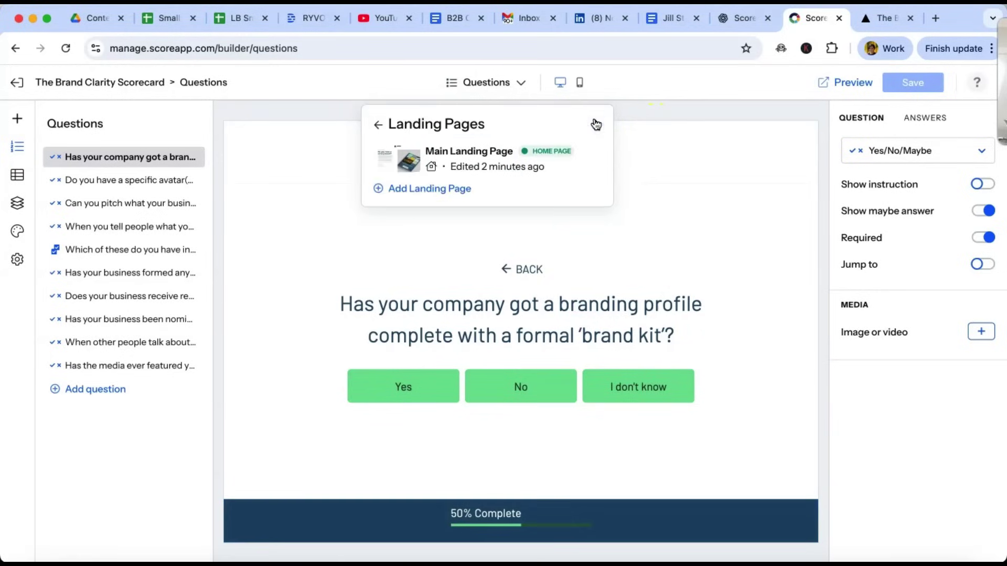
pyautogui.click(378, 125)
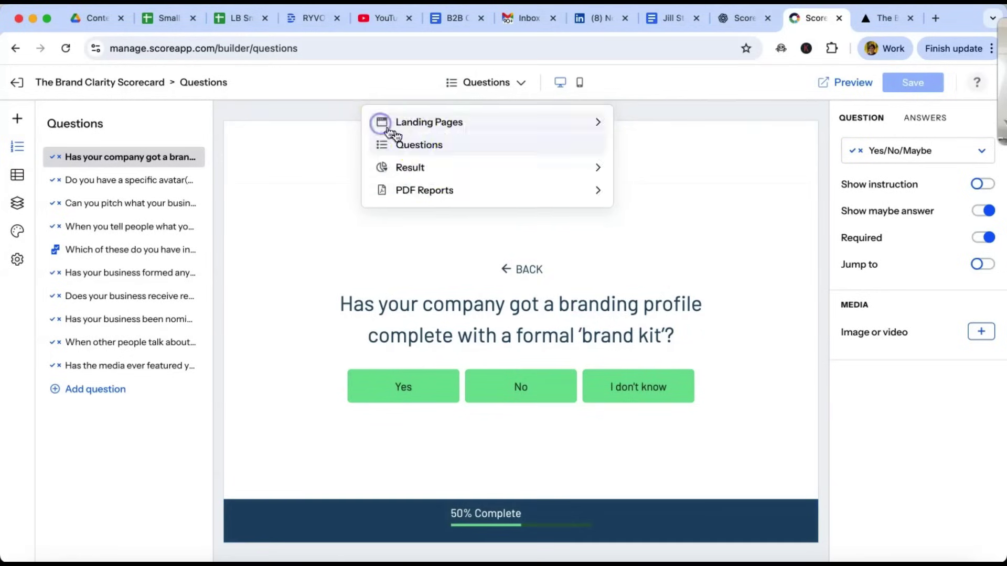
# - Review the second through sixth quiz questions one after another
pyautogui.click(120, 184)
pyautogui.click(118, 204)
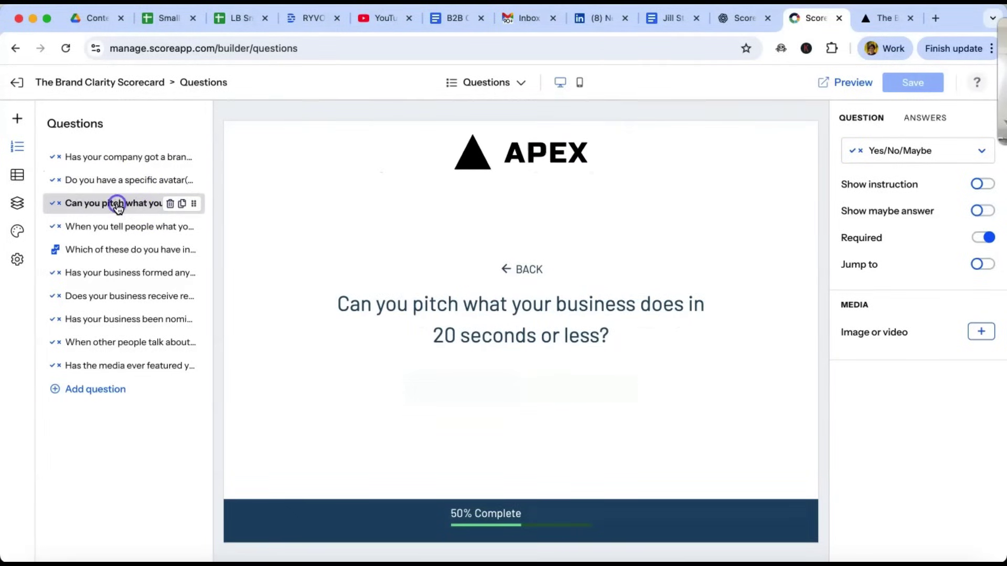
pyautogui.click(113, 226)
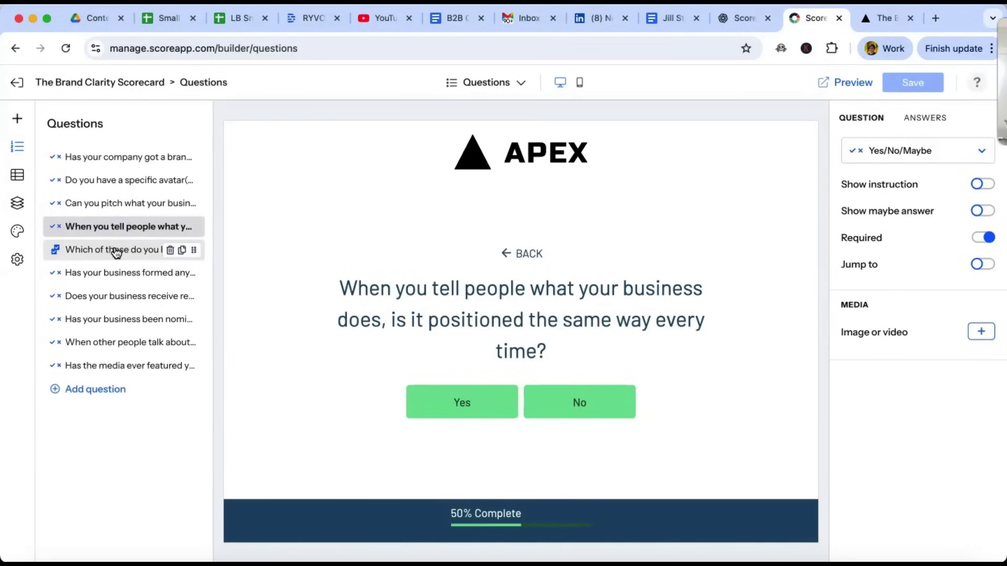
pyautogui.click(115, 249)
pyautogui.click(105, 274)
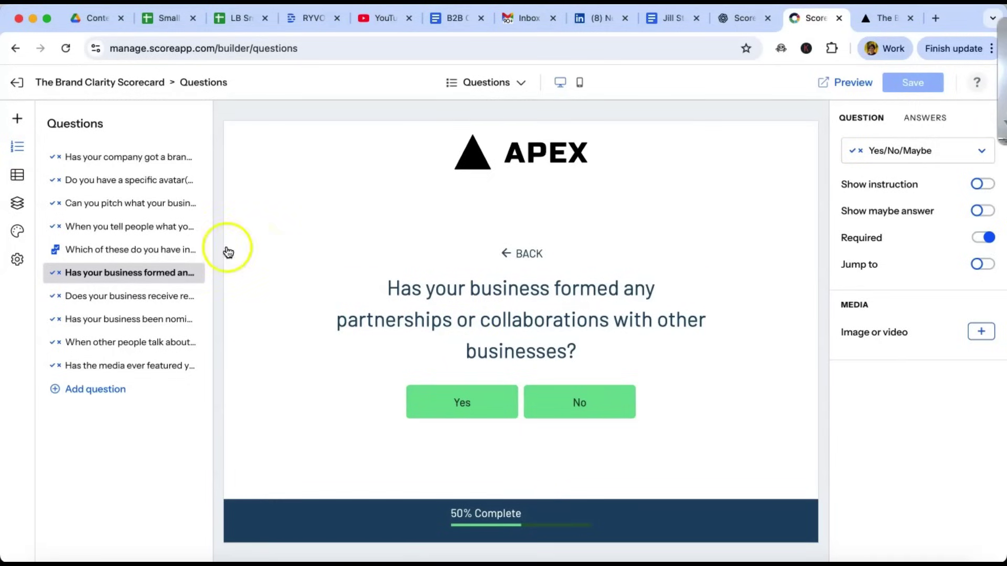
# - Show the logo options in the scorecard's theme settings
pyautogui.click(18, 232)
pyautogui.click(121, 160)
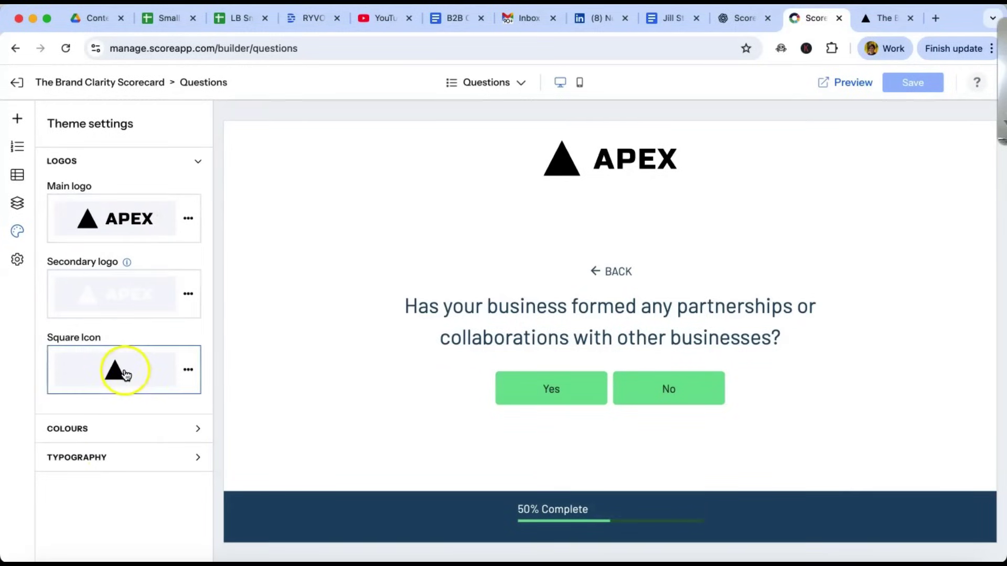
# - Set the theme's primary colour to purple #9013FE and show the typography settings
pyautogui.click(107, 429)
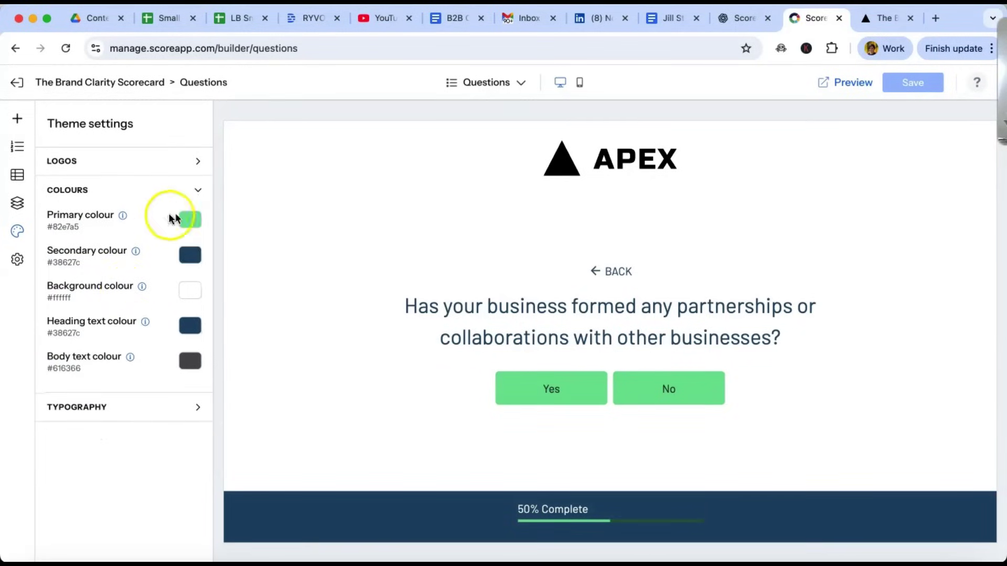
pyautogui.click(191, 220)
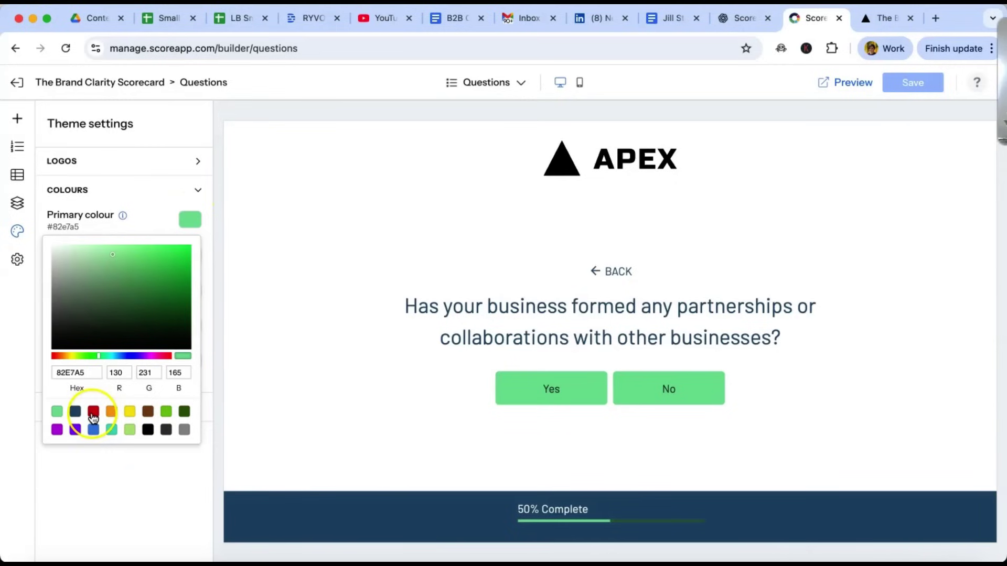
pyautogui.click(77, 431)
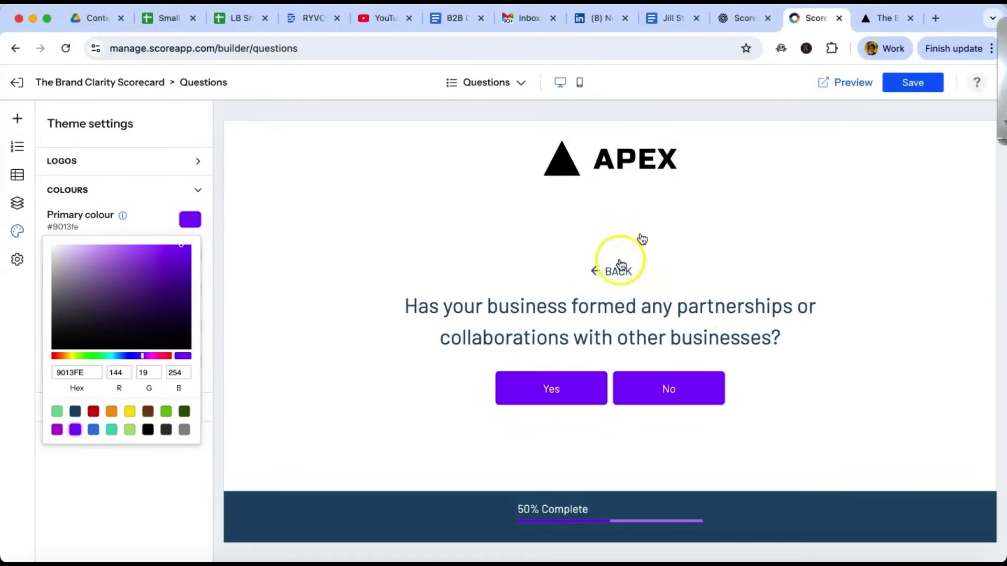
pyautogui.click(96, 518)
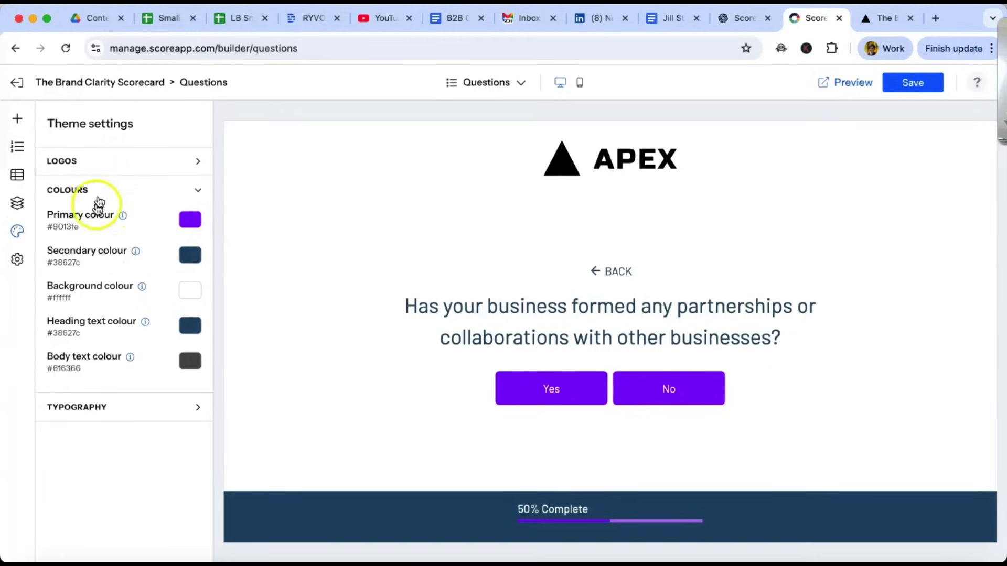
pyautogui.click(97, 414)
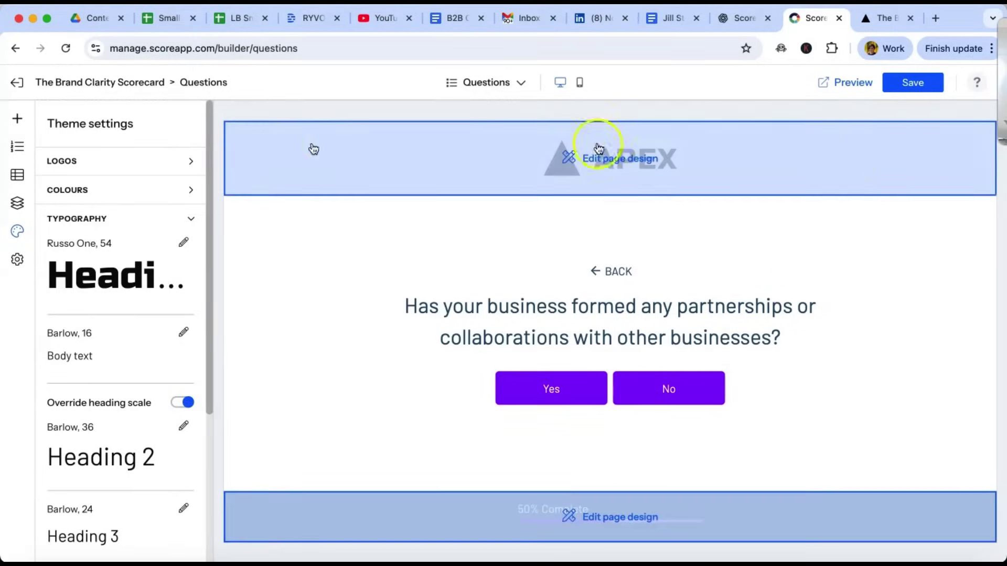
# - Preview the scorecard and look over its landing page as far as the sign-up form
pyautogui.click(854, 82)
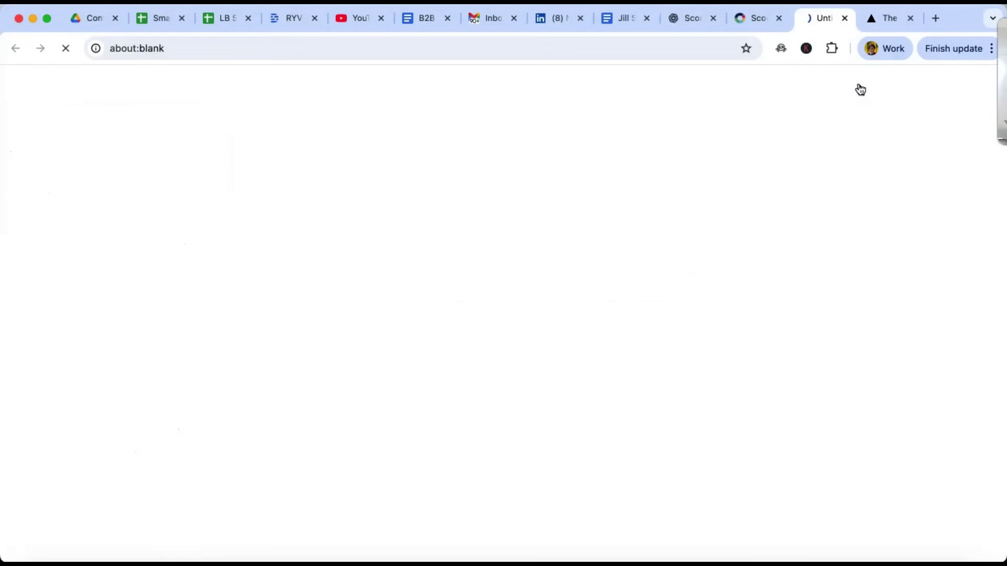
pyautogui.scroll(-10, 401, 363)
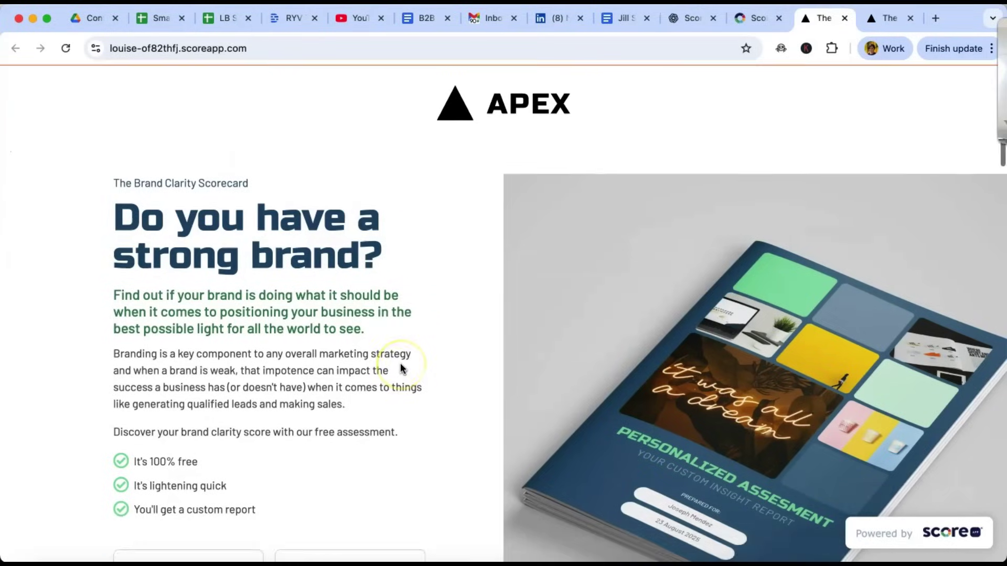
pyautogui.scroll(6, 401, 363)
pyautogui.scroll(-3, 401, 363)
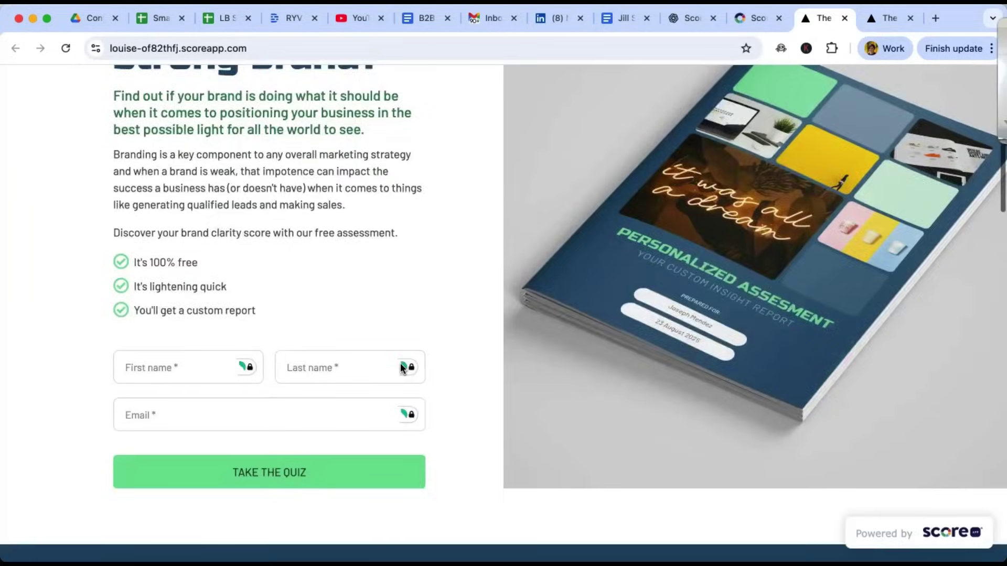
# - Fill in the sign-up form's first name, last name and email with the saved contact details and start the quiz
pyautogui.click(278, 330)
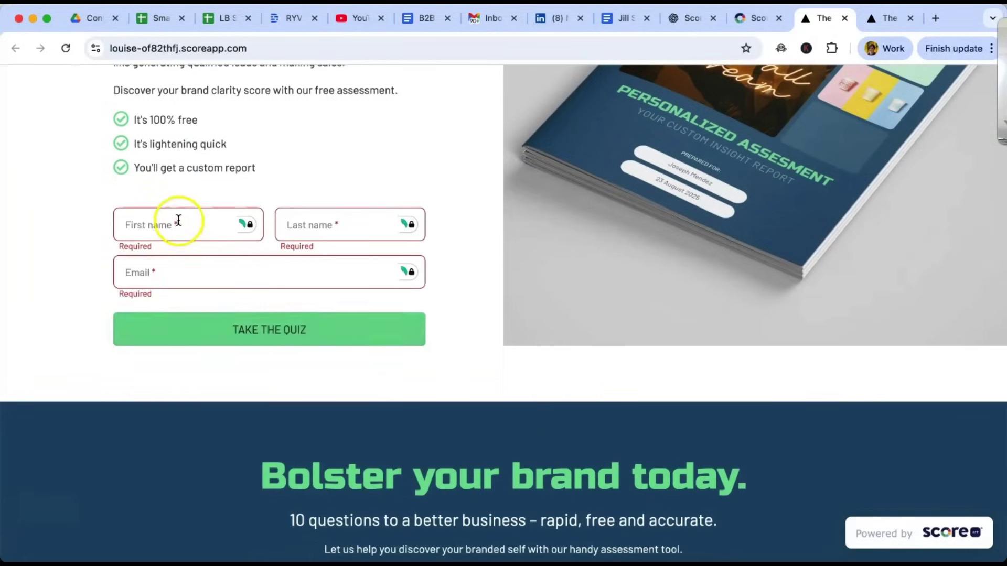
pyautogui.click(176, 221)
pyautogui.click(320, 192)
pyautogui.click(294, 329)
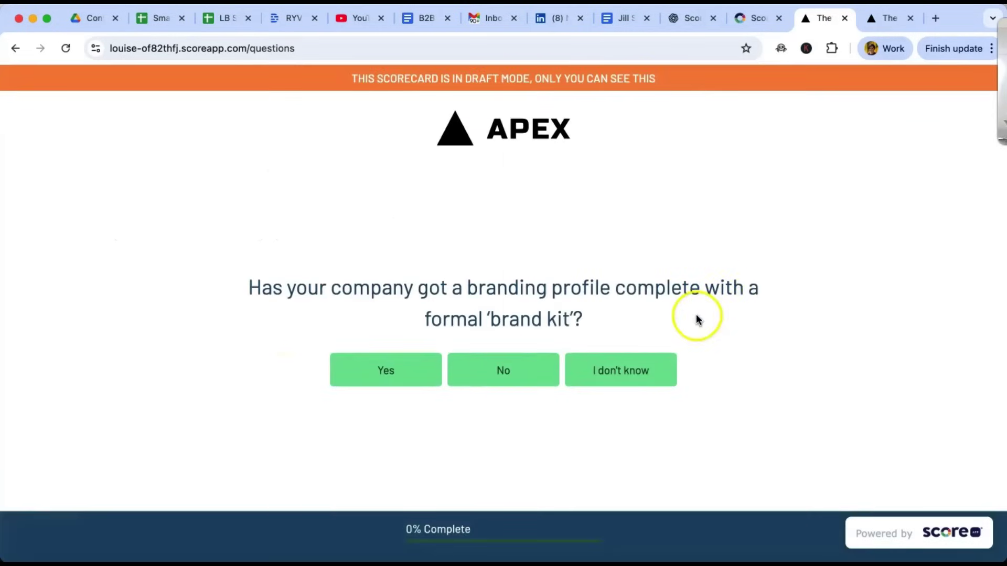
# - Answer No on having a brand kit and Yes on avatars and consistent positioning, and submit the question about what the business has in place
pyautogui.click(512, 377)
pyautogui.click(467, 394)
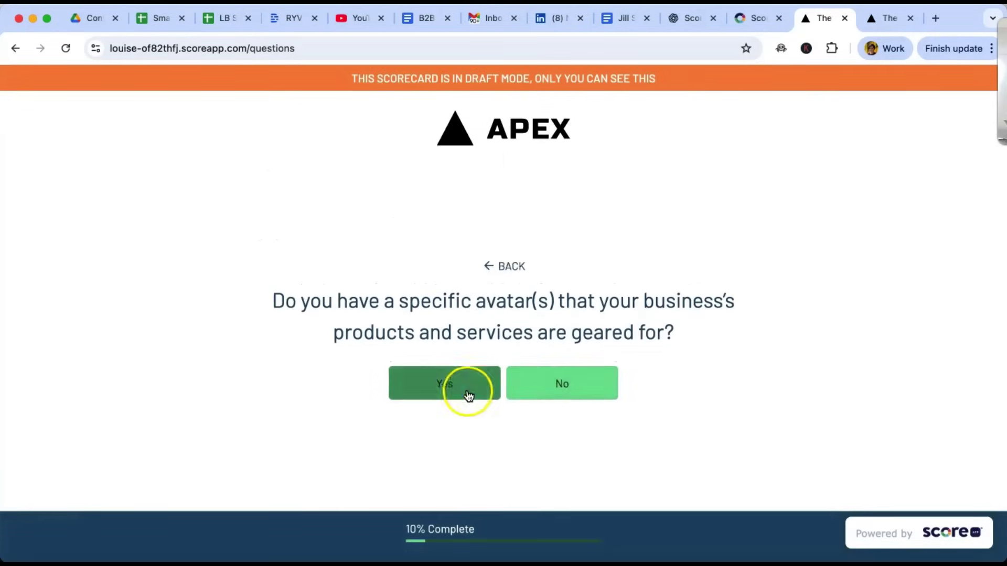
pyautogui.click(467, 386)
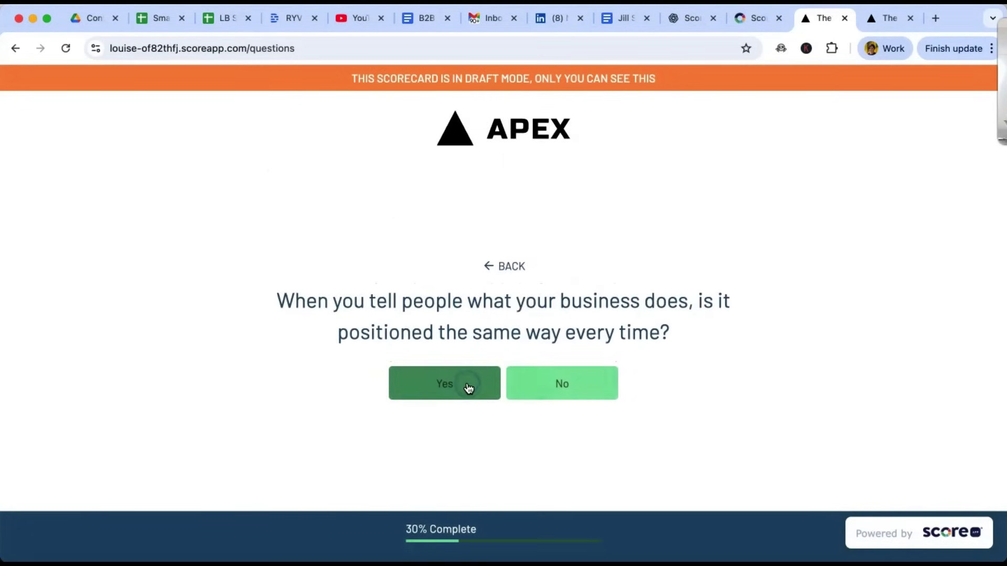
pyautogui.click(467, 386)
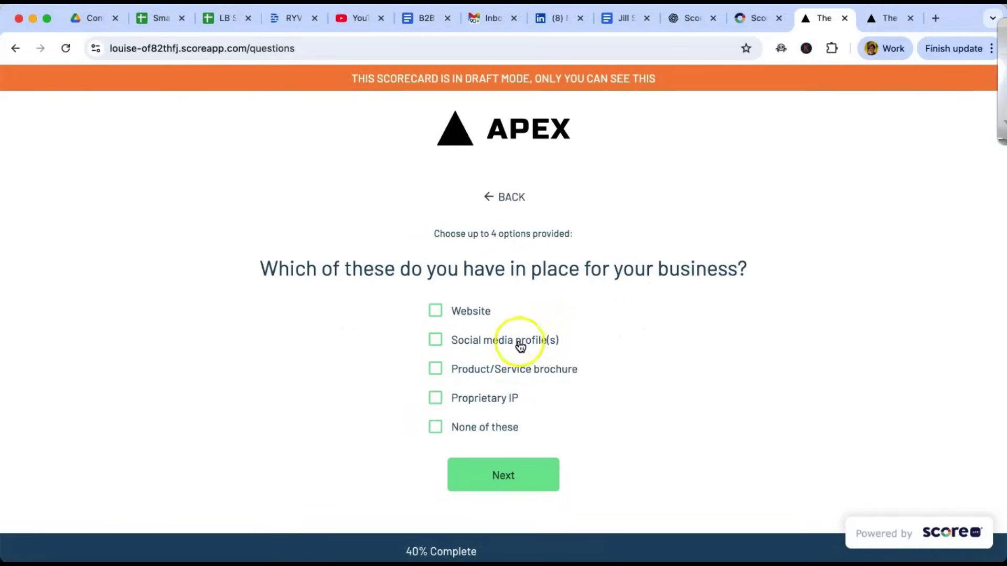
pyautogui.click(500, 475)
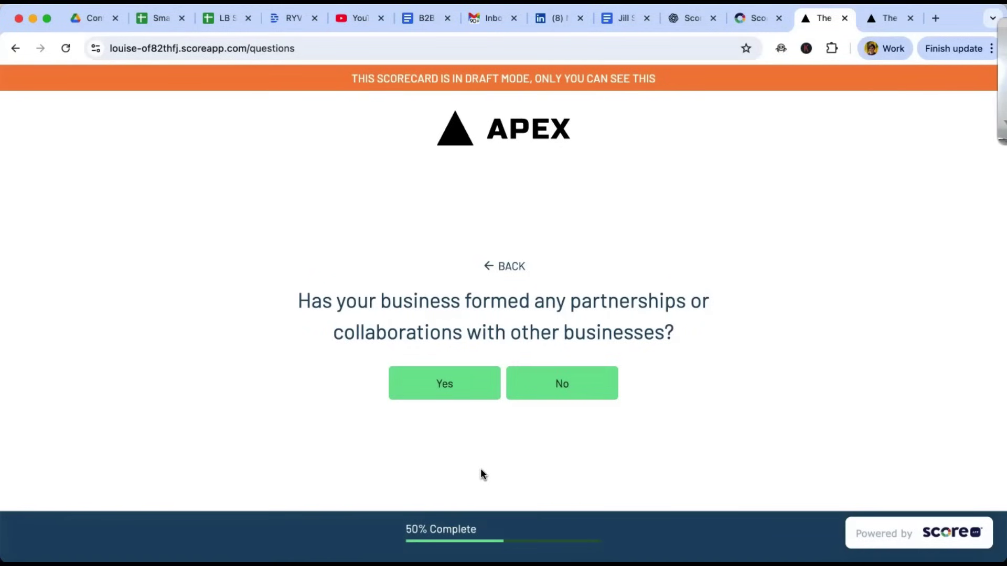
# - Answer Yes on partnerships and No on referrals, and complete the remaining questions to get the quiz results
pyautogui.click(466, 392)
pyautogui.click(514, 379)
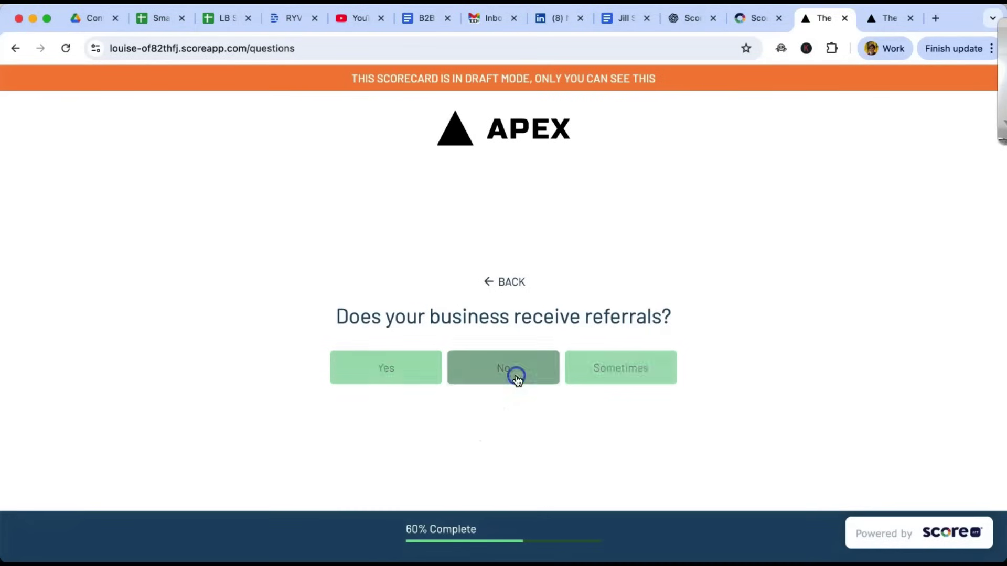
pyautogui.click(506, 392)
pyautogui.click(362, 384)
pyautogui.click(427, 390)
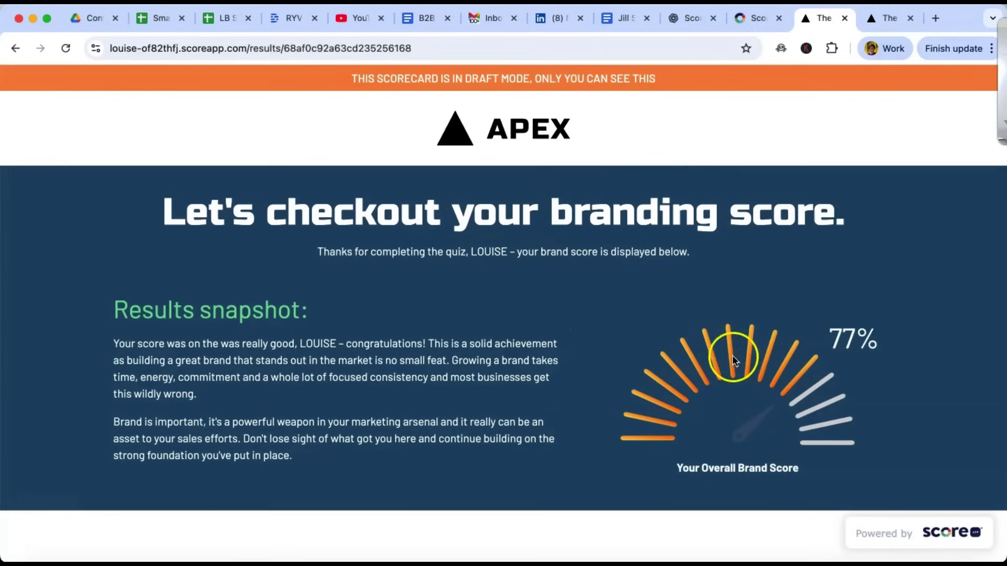
# - Examine the results page's score snapshot text, branding help section and live training registration section
pyautogui.scroll(-1, 920, 408)
pyautogui.scroll(-2, 918, 406)
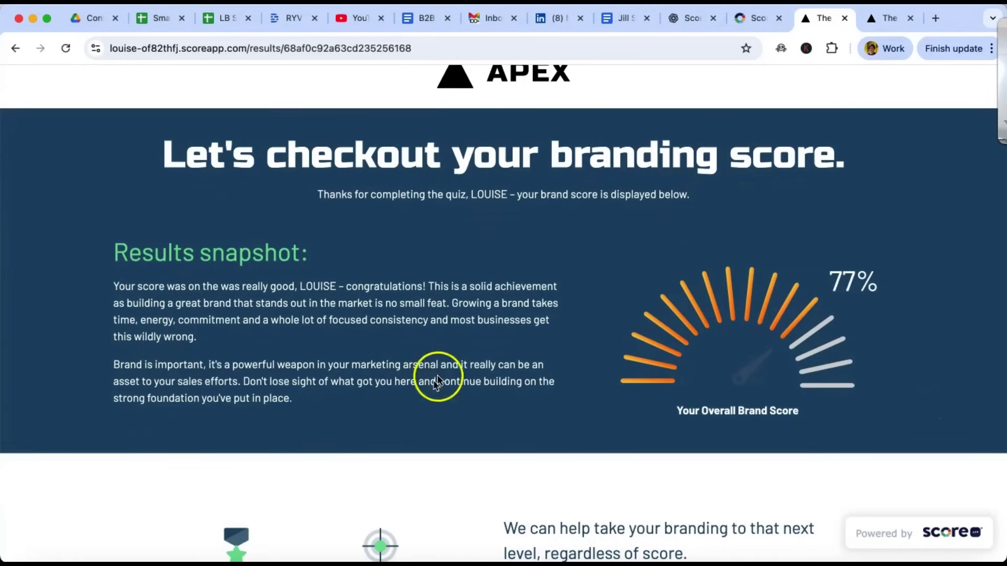
pyautogui.scroll(-2, 277, 371)
pyautogui.moveTo(293, 364); pyautogui.dragTo(112, 238)
pyautogui.click(344, 285)
pyautogui.scroll(-10, 423, 351)
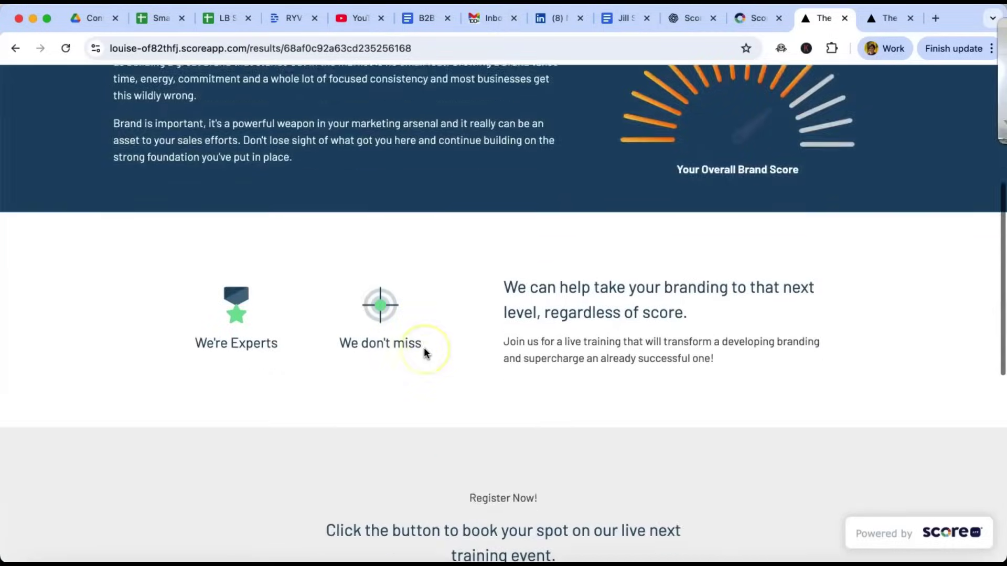
pyautogui.moveTo(763, 244); pyautogui.dragTo(492, 216)
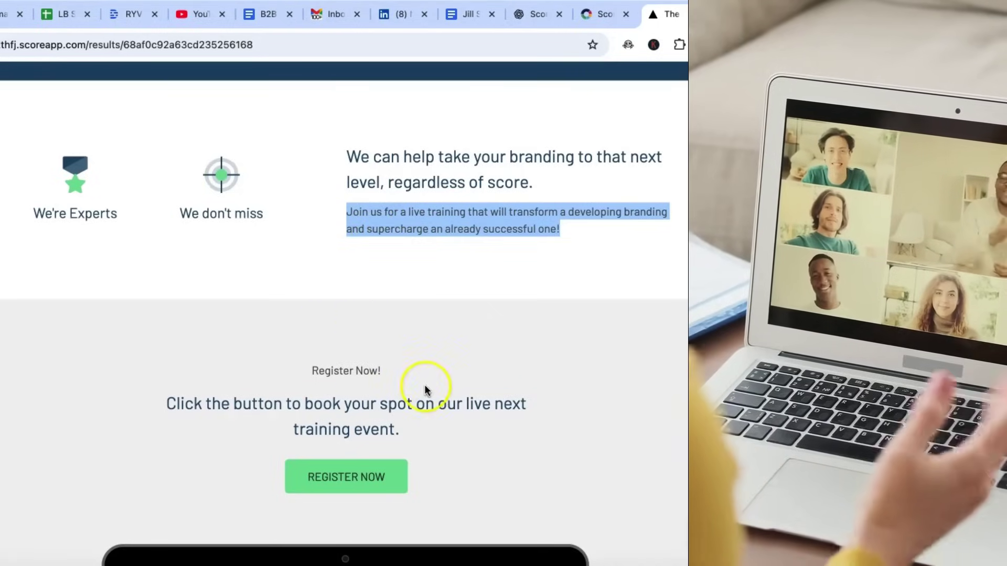
pyautogui.scroll(-2, 508, 485)
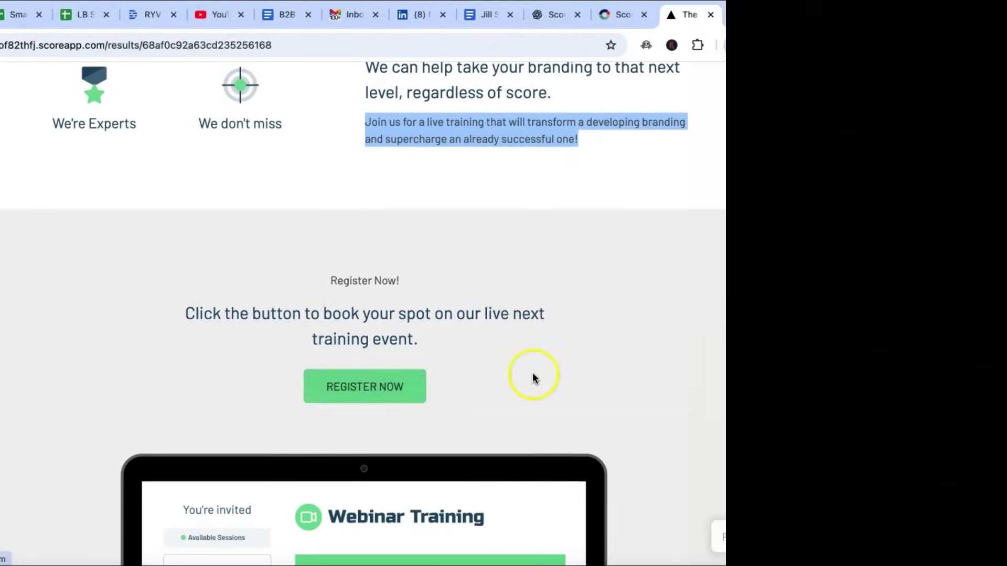
pyautogui.scroll(-5, 533, 379)
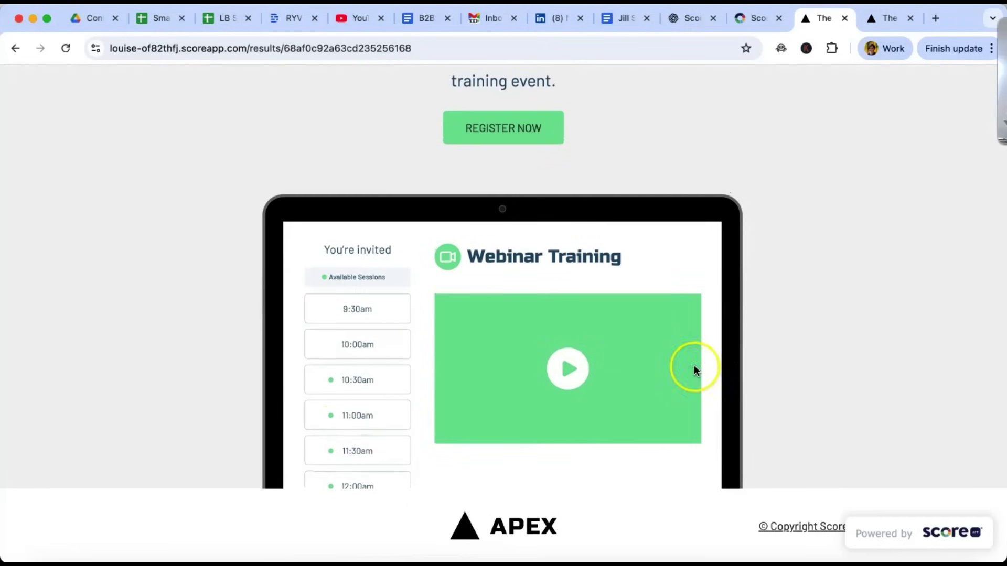
pyautogui.scroll(15, 693, 367)
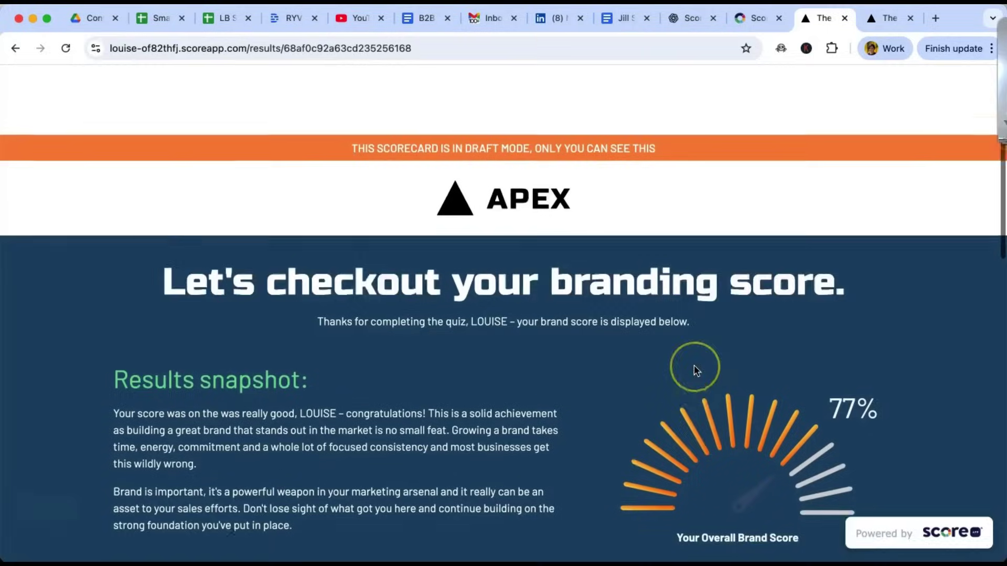
# - Return from the preview, exit the builder and review the setup guide on The Brand Clarity Scorecard's home page
pyautogui.click(755, 18)
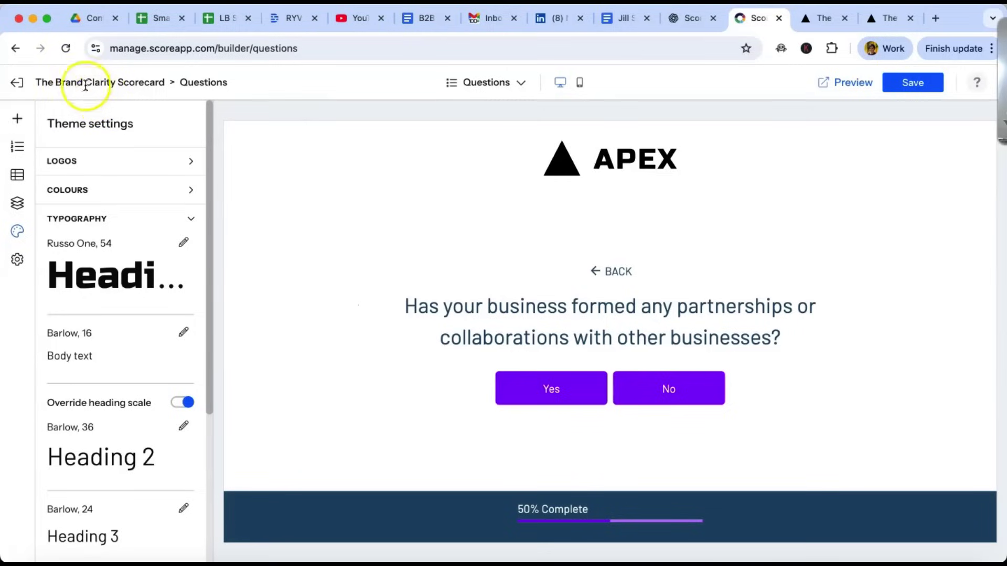
pyautogui.click(20, 88)
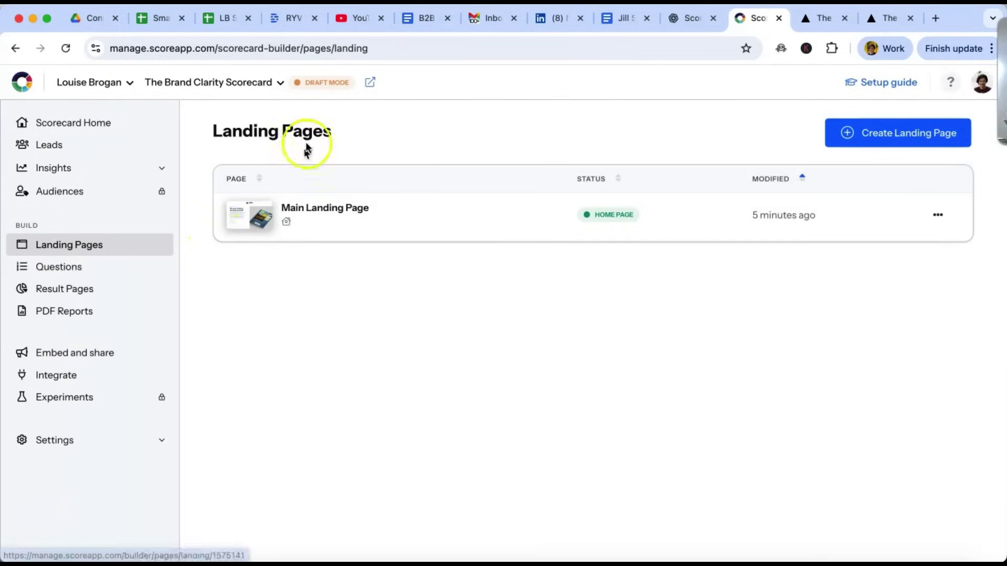
pyautogui.click(62, 124)
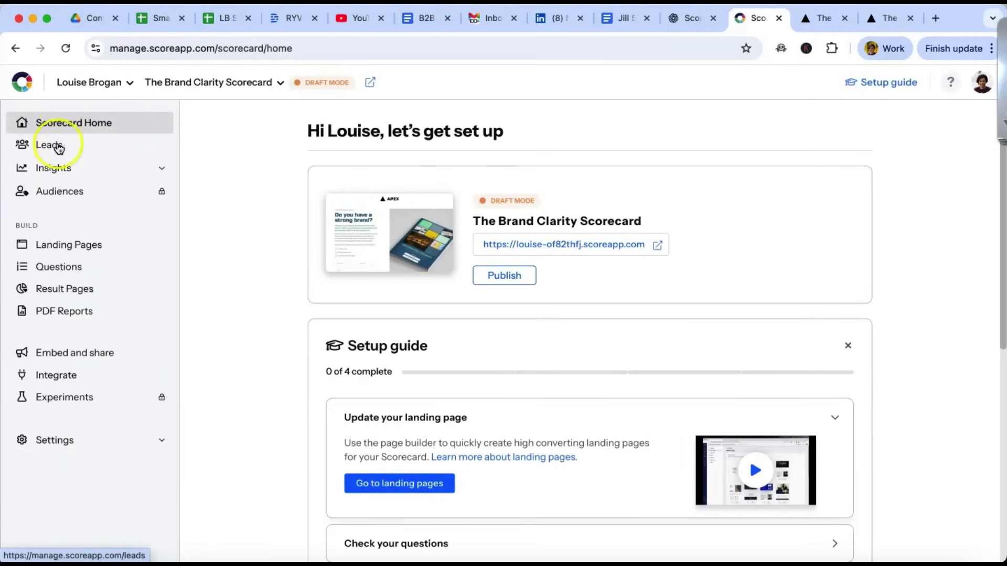
pyautogui.scroll(-3, 702, 428)
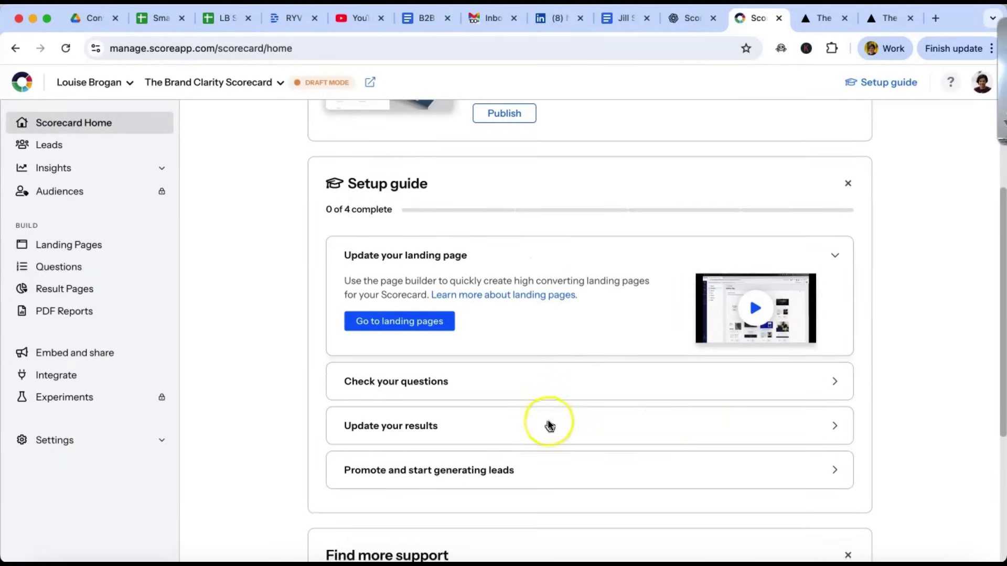
pyautogui.scroll(-5, 546, 422)
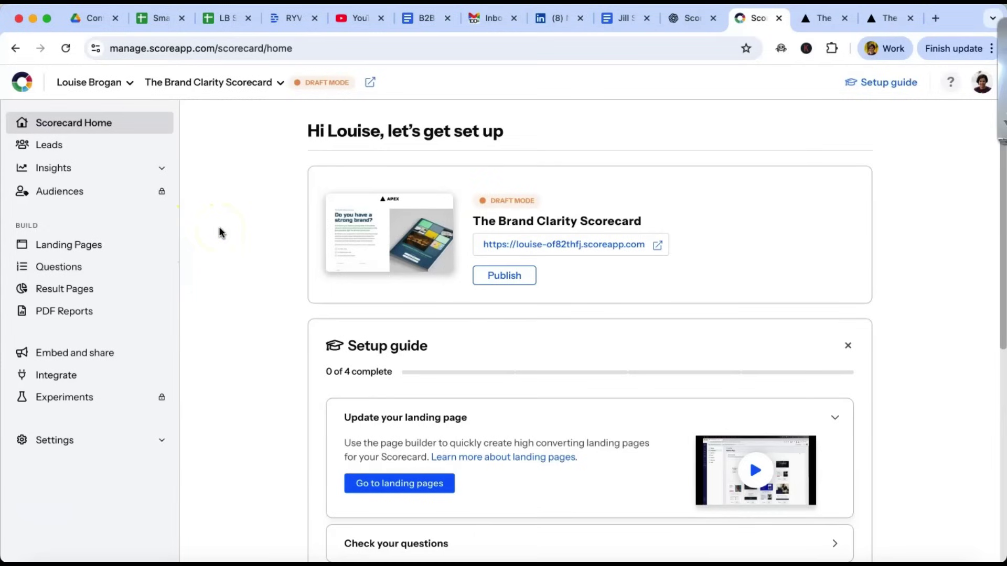
# - Go to the list of all scorecards, open the LinkedIn Visibility Scorecard and review its visits, conversion and leads
pyautogui.click(22, 82)
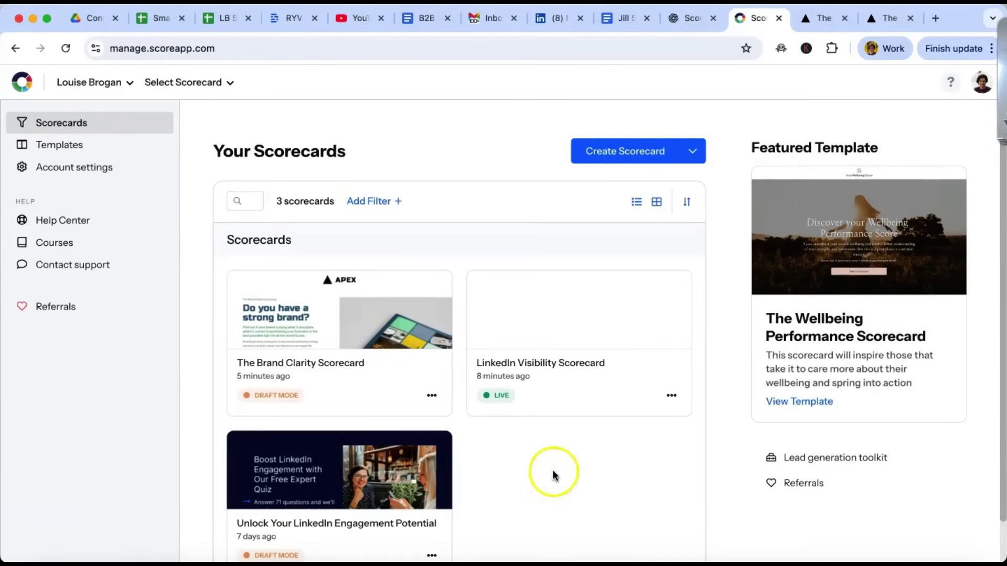
pyautogui.scroll(-1, 552, 461)
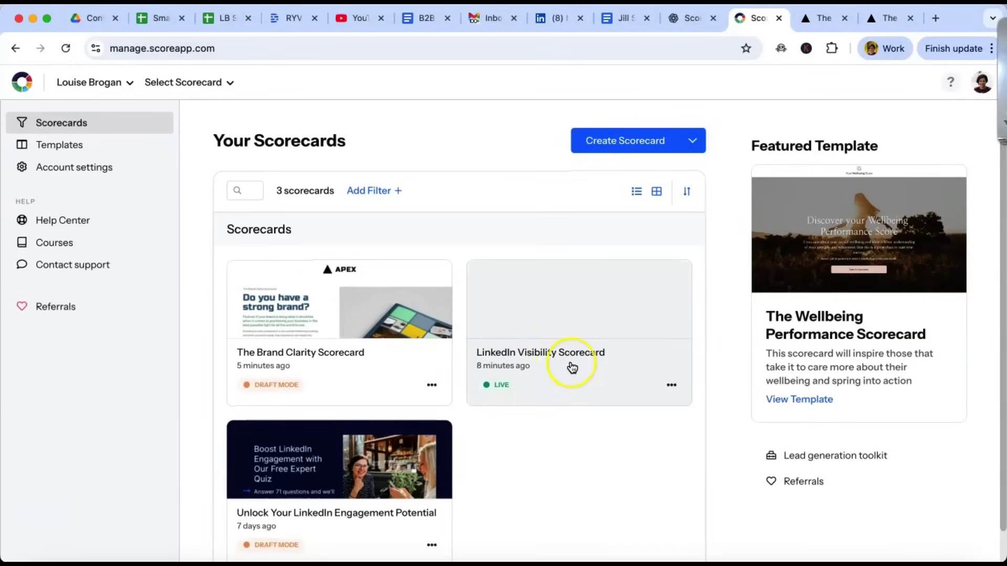
pyautogui.scroll(-1, 539, 452)
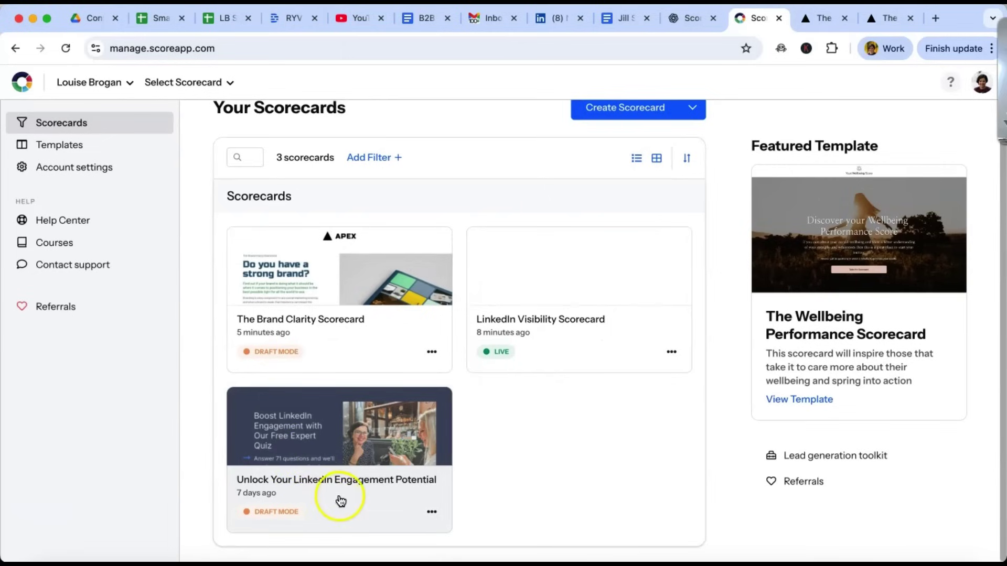
pyautogui.scroll(1, 566, 463)
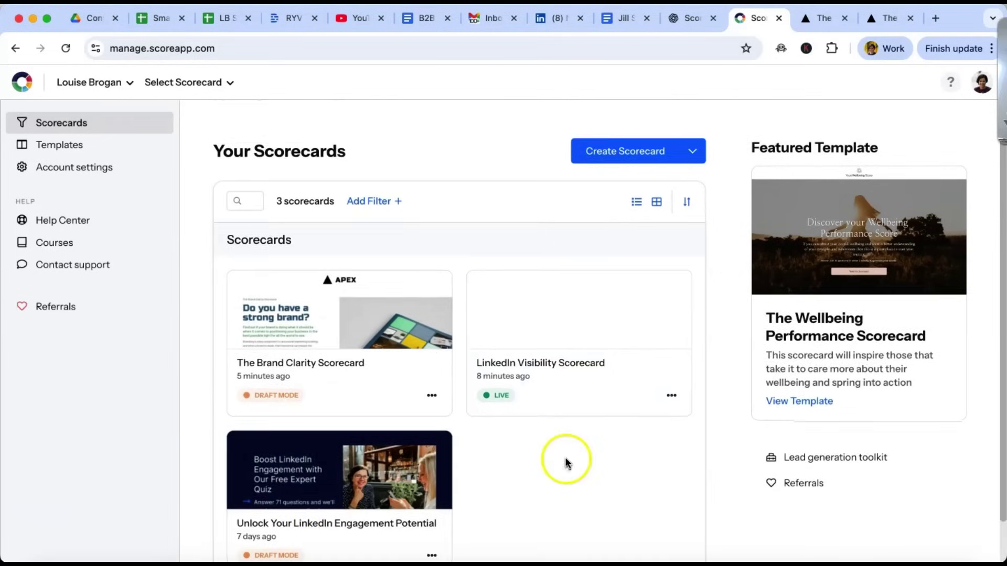
pyautogui.click(578, 391)
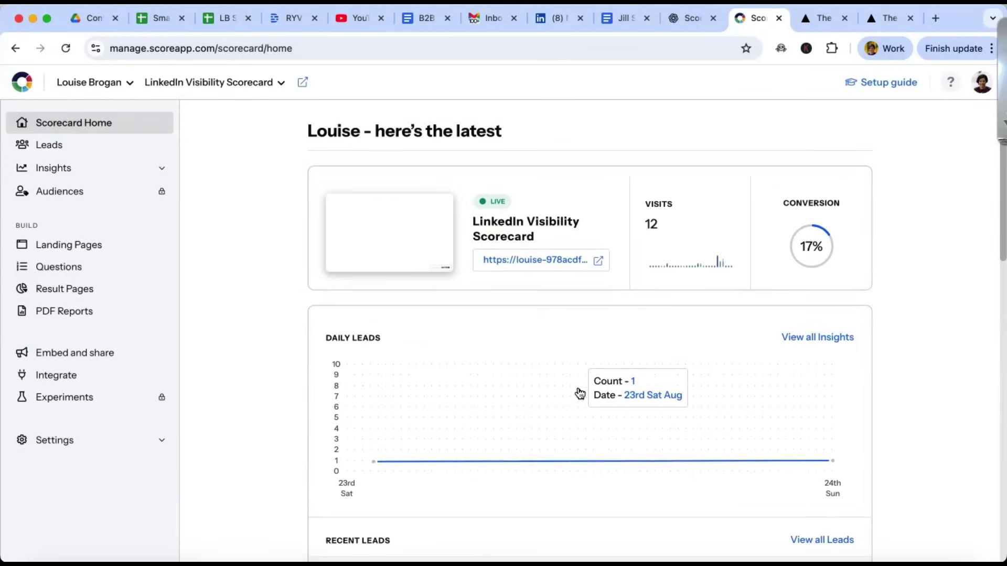
pyautogui.scroll(-5, 233, 440)
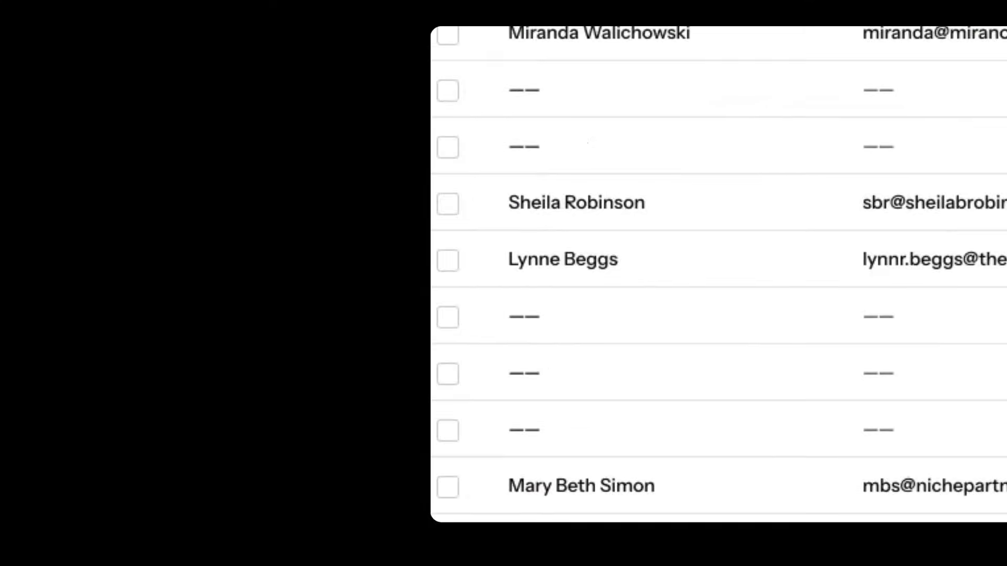
# - Review the connected and available integrations of the LinkedIn Visibility Scorecard and return to its home page
pyautogui.click(54, 377)
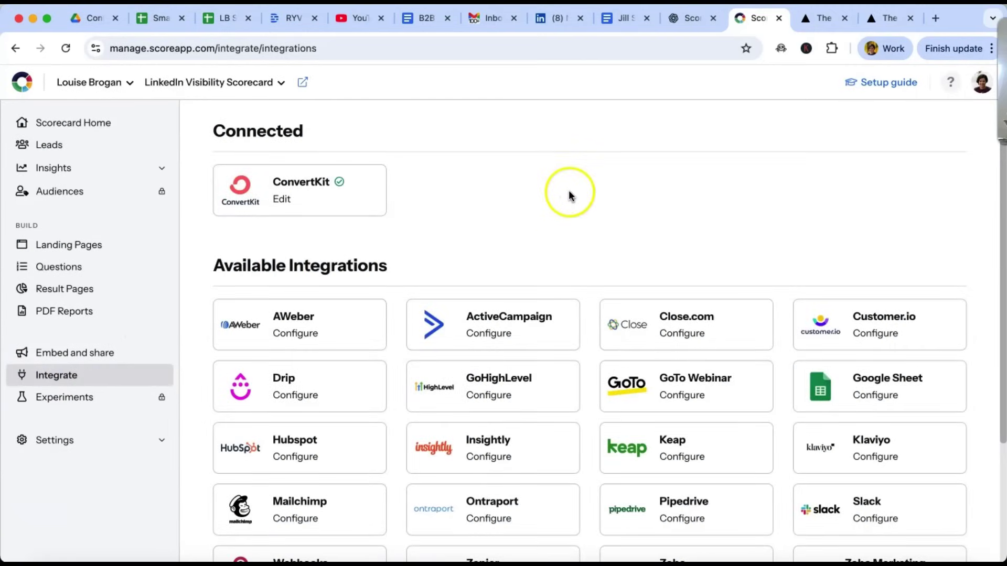
pyautogui.scroll(-2, 566, 210)
pyautogui.scroll(1, 567, 210)
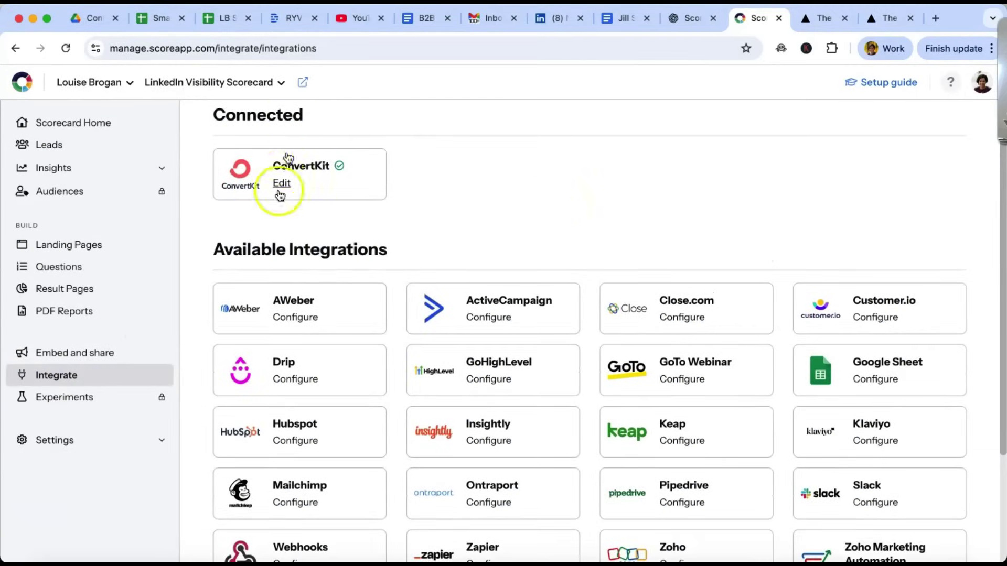
pyautogui.scroll(-3, 555, 192)
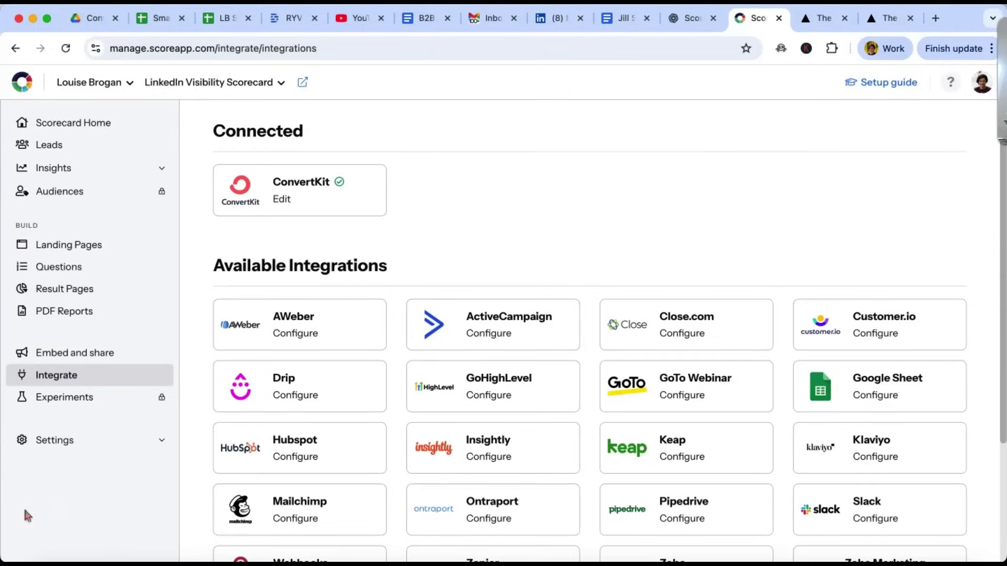
pyautogui.click(51, 133)
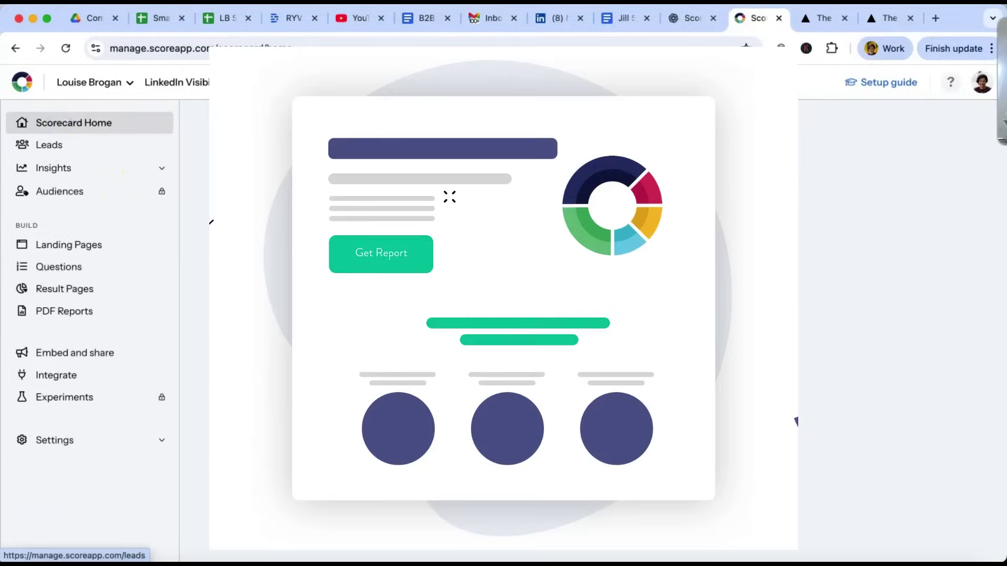